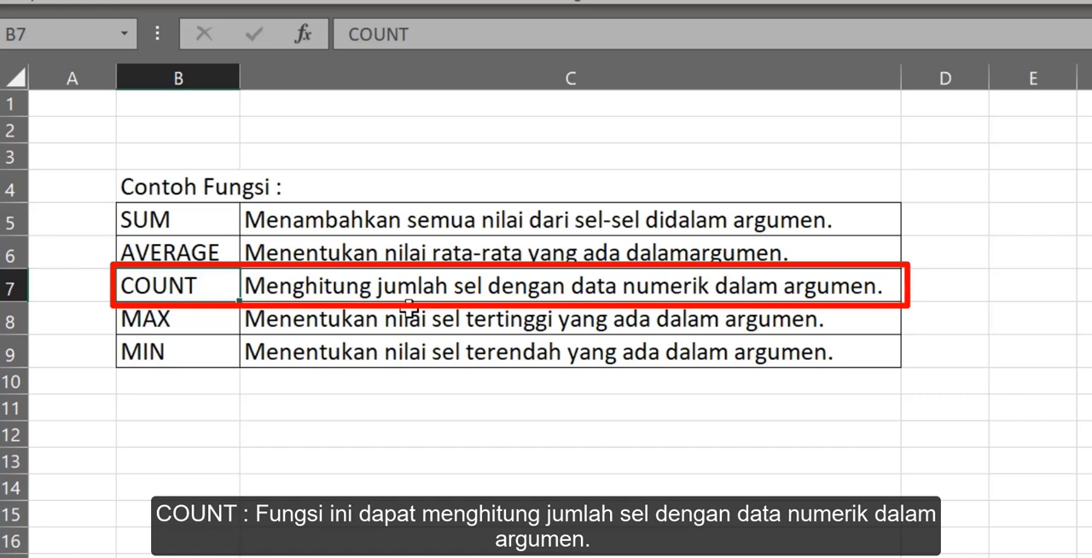
{"action": "left_click", "coordinate": [162, 329]}
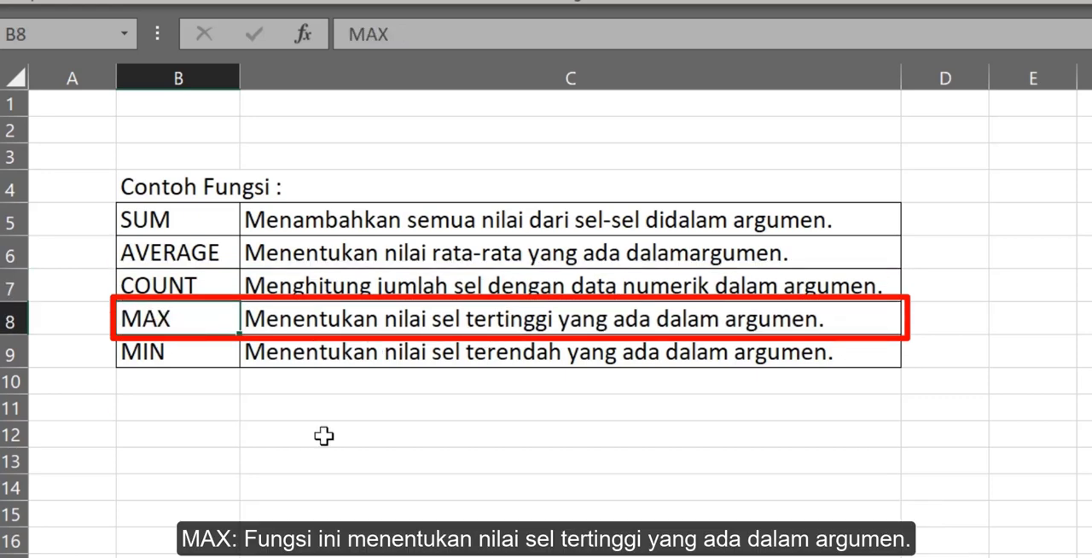
{"action": "left_click", "coordinate": [178, 352]}
{"action": "left_click", "coordinate": [775, 65]}
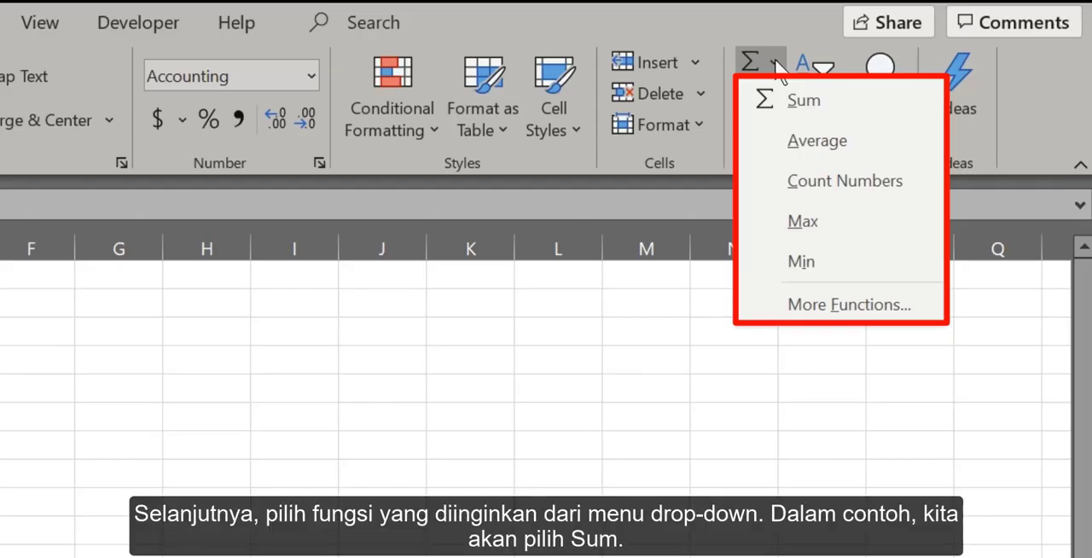
{"action": "left_click", "coordinate": [835, 102]}
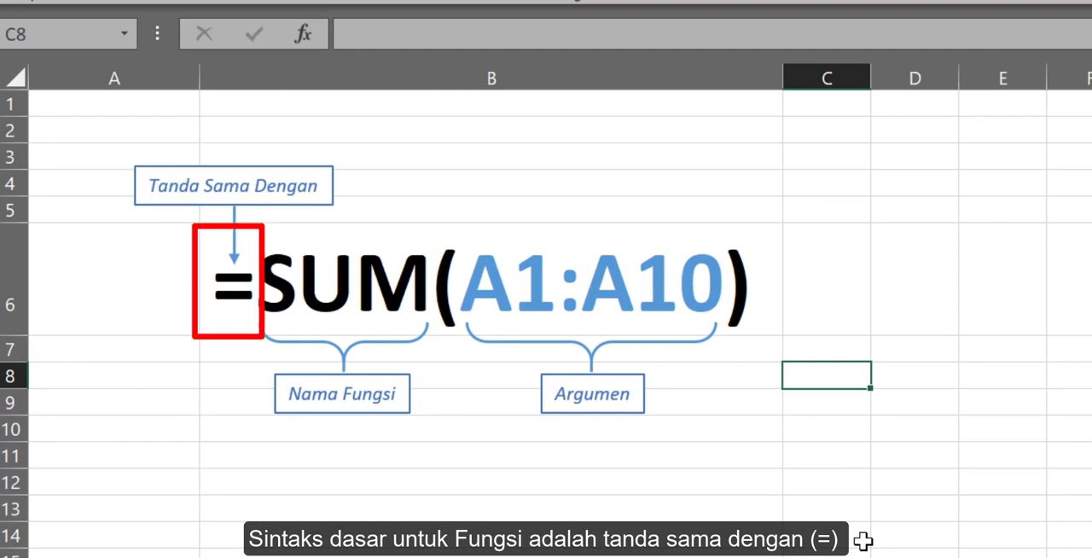
{"action": "left_click", "coordinate": [231, 293]}
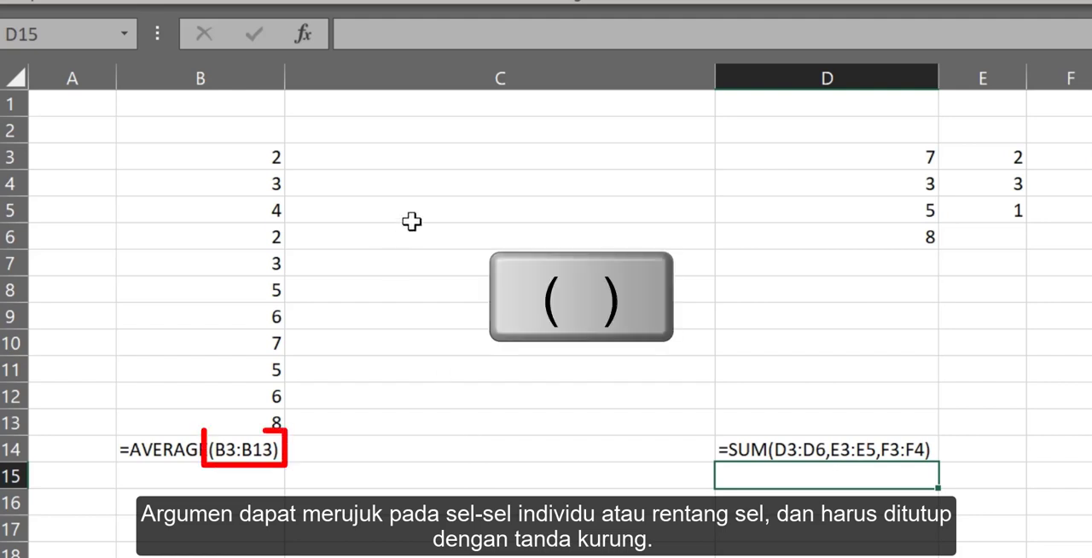
Turn the text in B14 into the working formula =AVERAGE(B3:B13) by removing its leading apostrophe.
{"action": "left_click", "coordinate": [231, 449]}
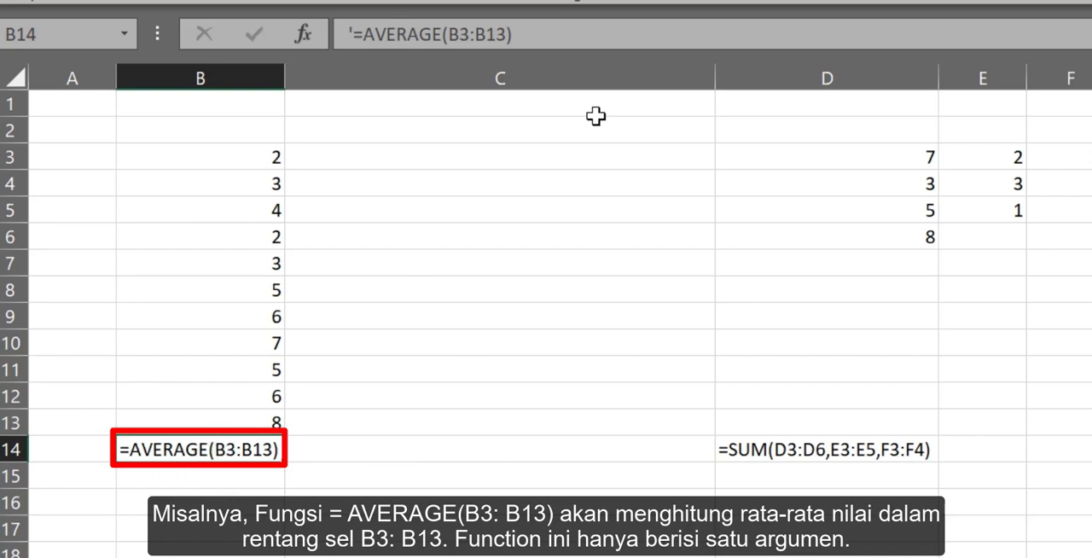
{"action": "left_click", "coordinate": [354, 34]}
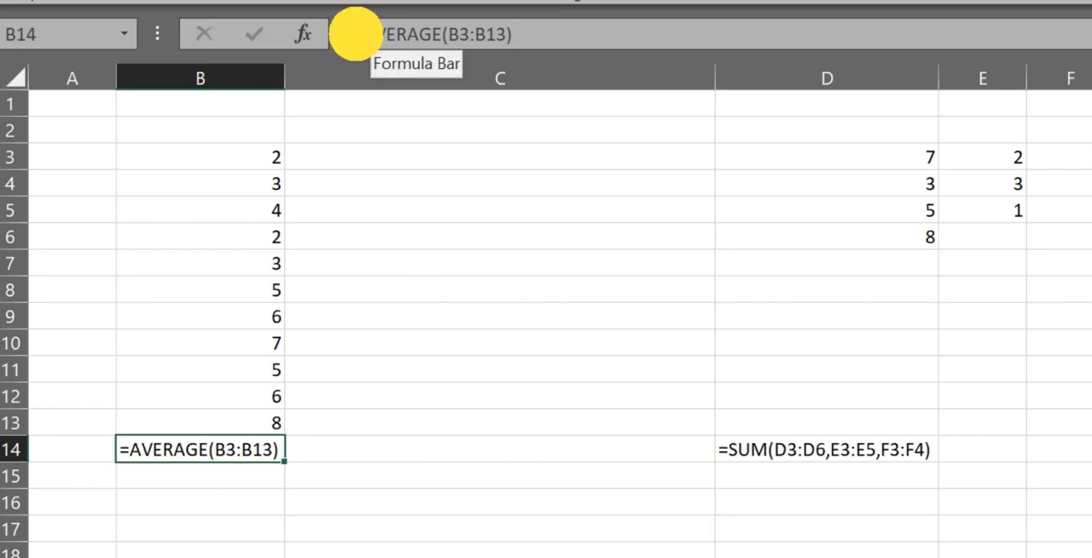
{"action": "key", "text": "BackSpace"}
{"action": "key", "text": "Return"}
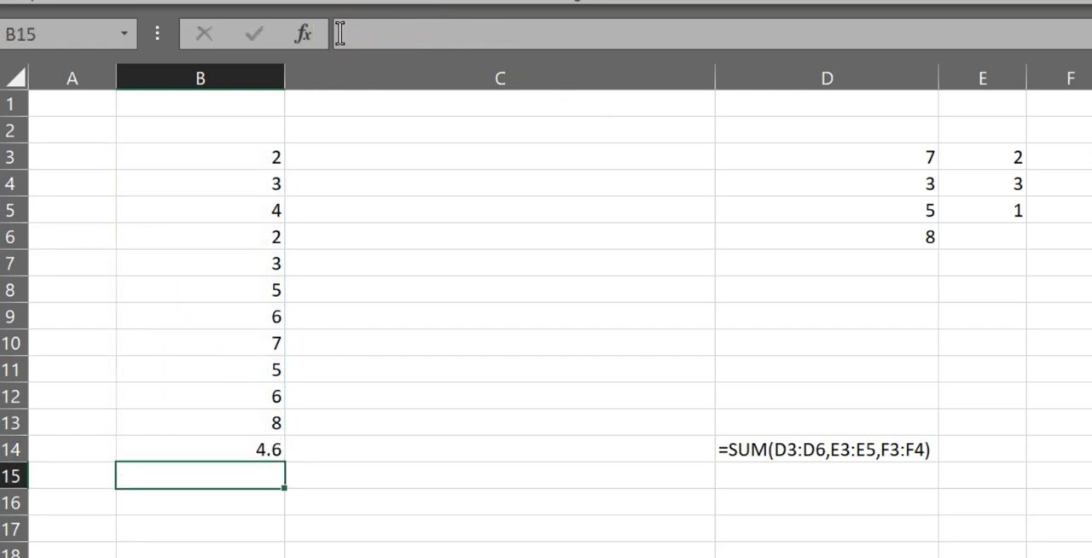
Examine which cells the AVERAGE formula in B14 uses as its argument.
{"action": "left_click", "coordinate": [226, 450]}
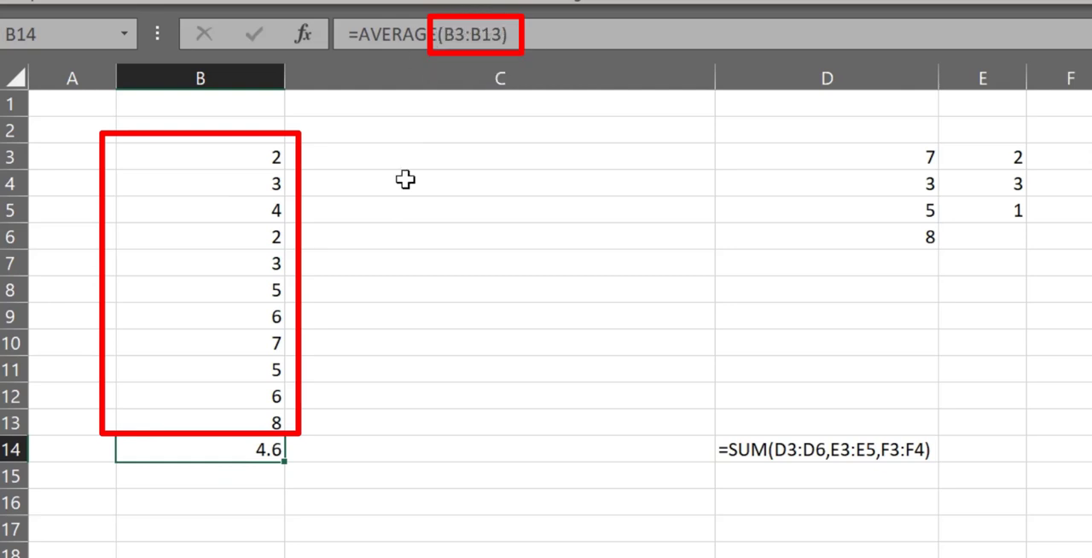
{"action": "left_click", "coordinate": [575, 34]}
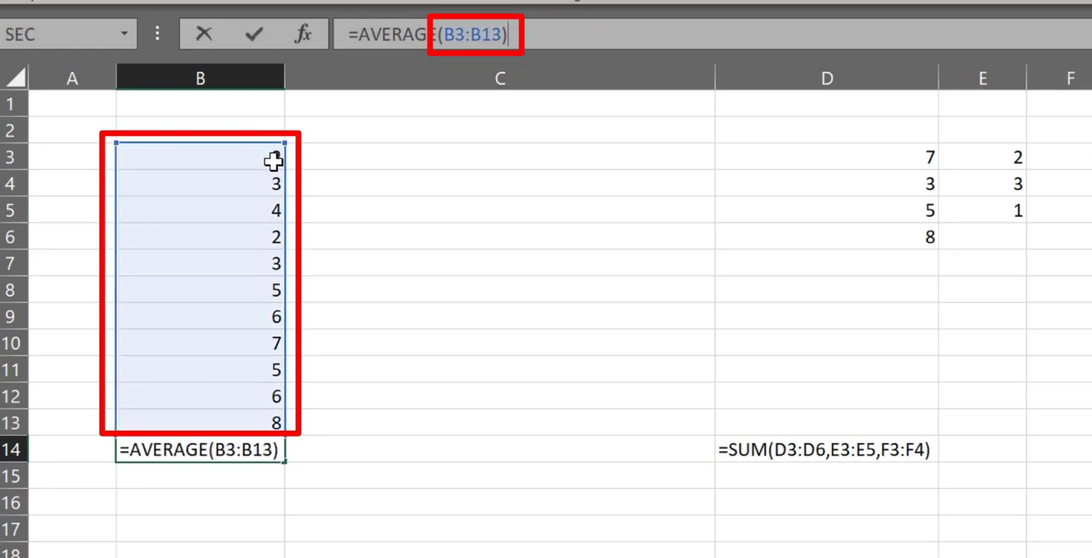
{"action": "key", "text": "ctrl+Return"}
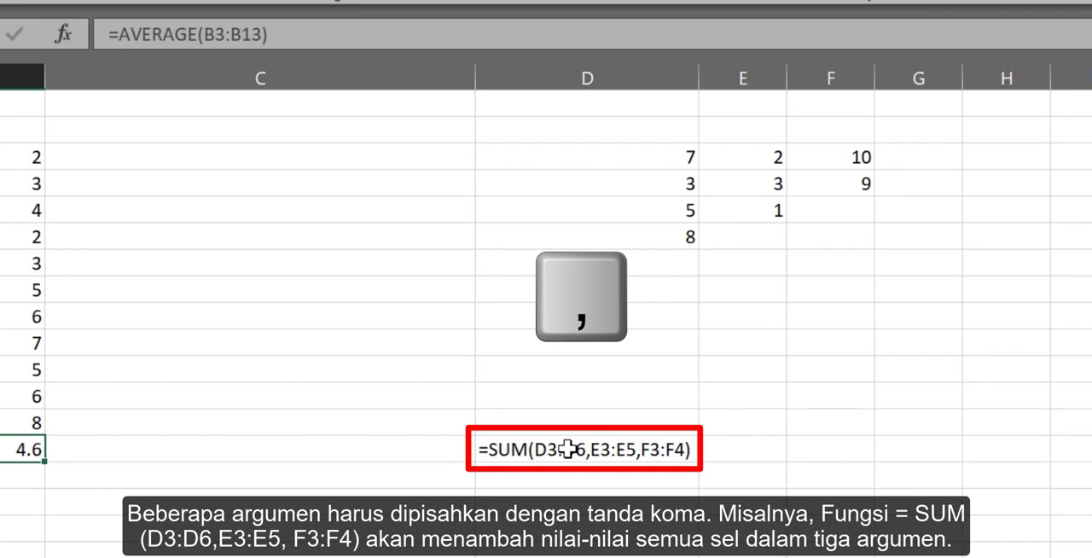
Remove the apostrophe before D14's SUM formula to examine its three argument ranges, and discard the edit.
{"action": "left_click", "coordinate": [616, 454]}
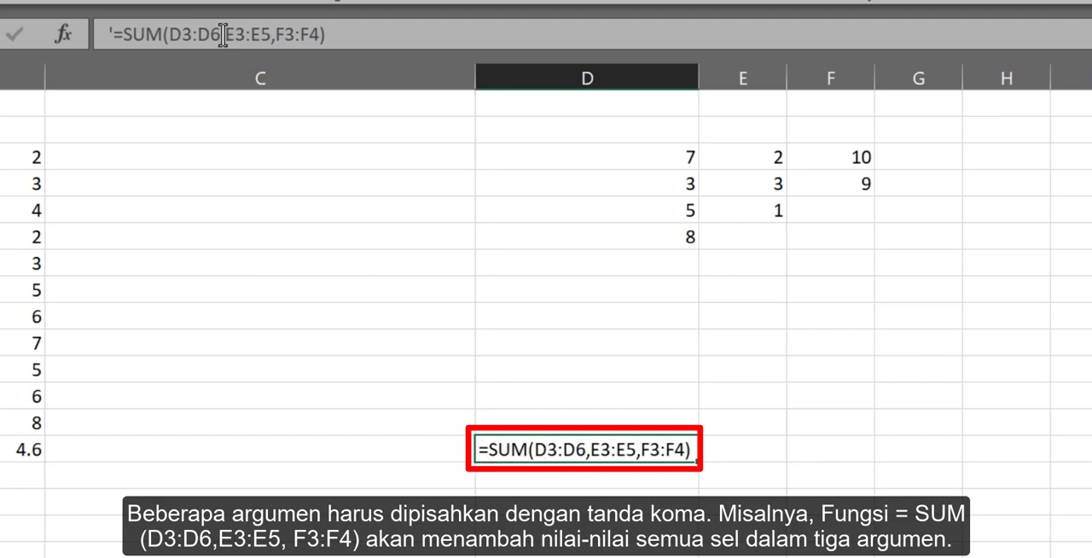
{"action": "left_click", "coordinate": [114, 34]}
{"action": "key", "text": "BackSpace"}
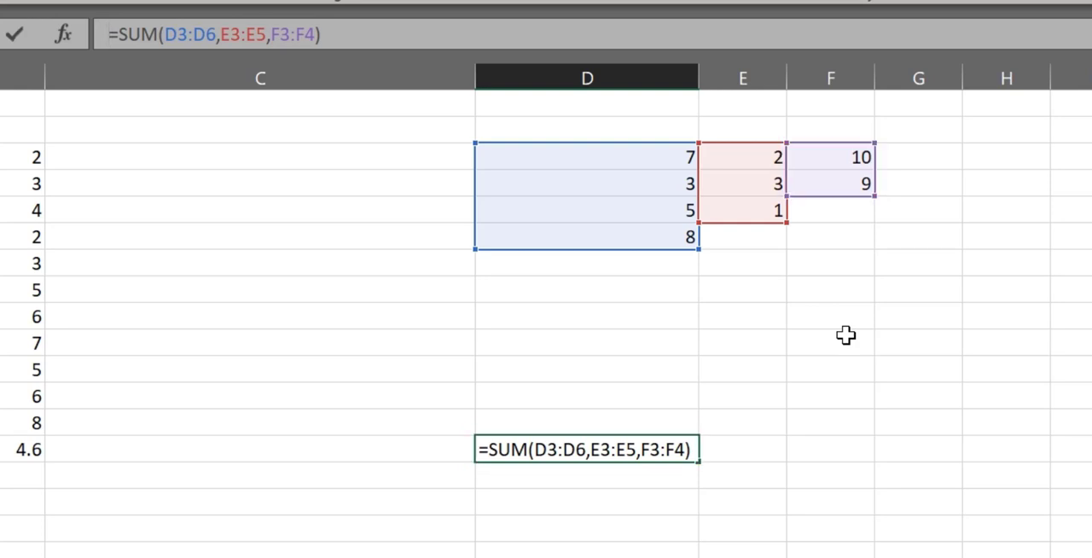
{"action": "key", "text": "Escape"}
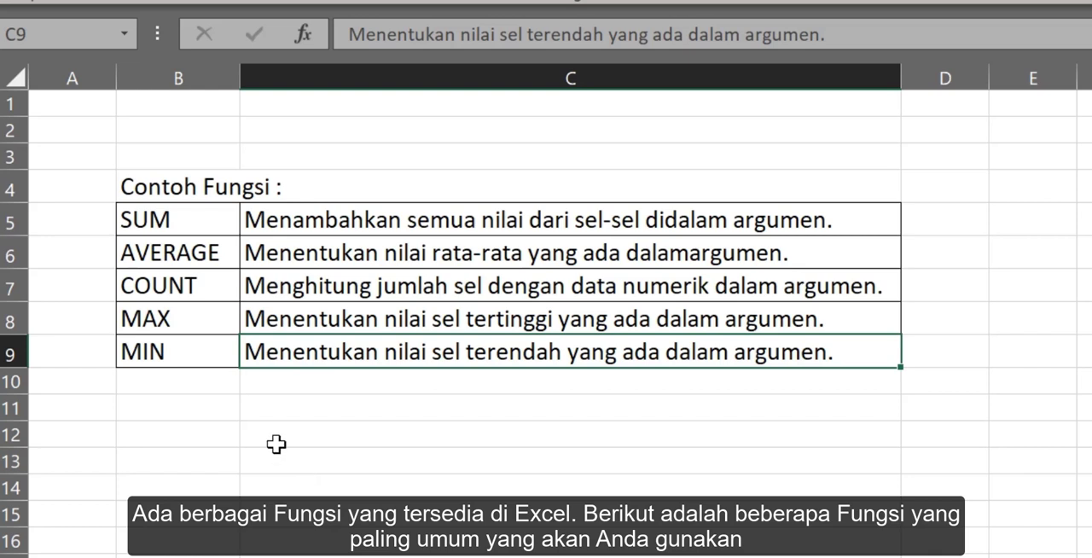
Examine the descriptions of SUM, AVERAGE, COUNT, MAX and MIN in the table of example functions.
{"action": "left_click", "coordinate": [171, 215]}
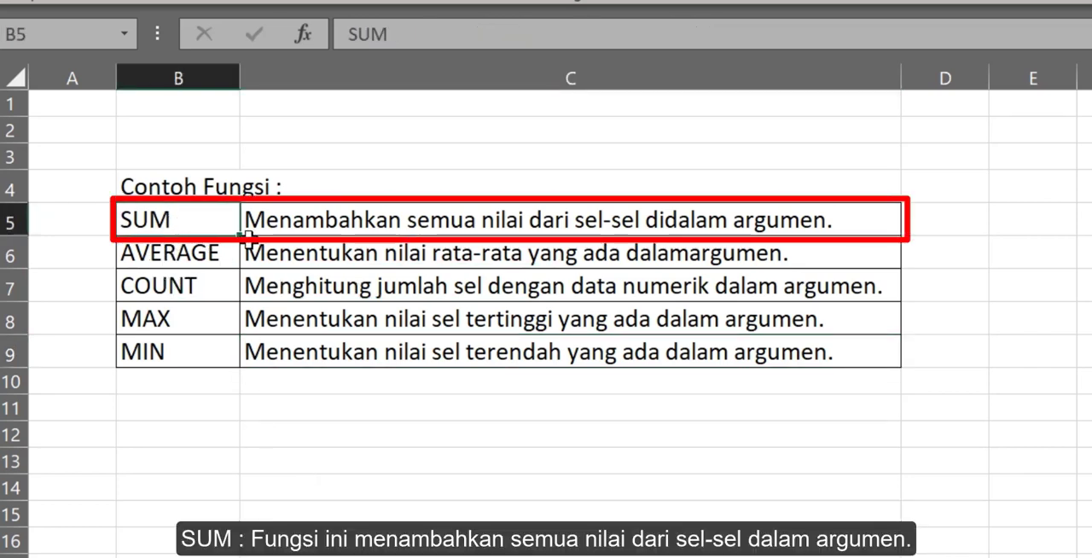
{"action": "left_click", "coordinate": [311, 220]}
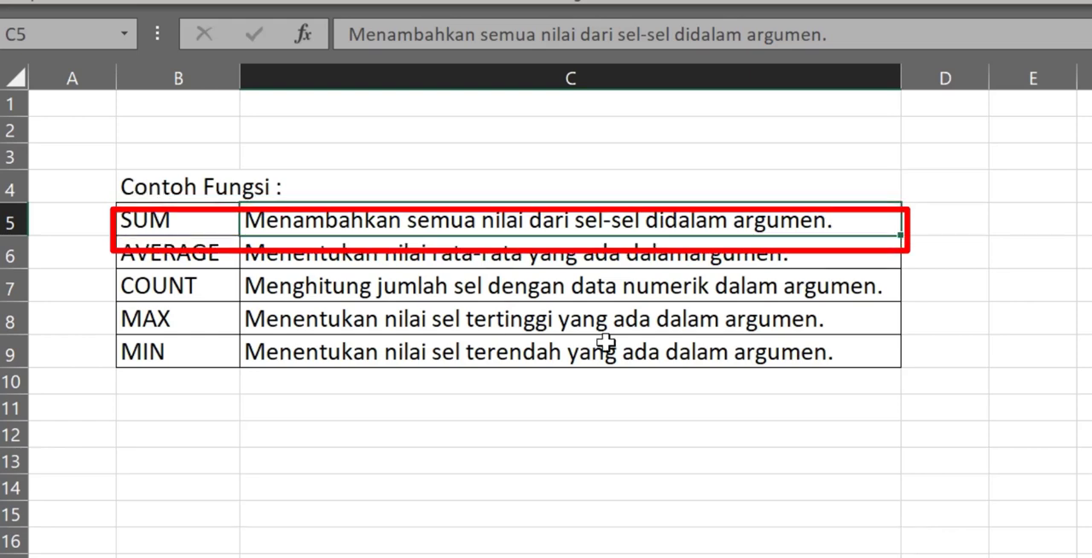
{"action": "left_click", "coordinate": [168, 254]}
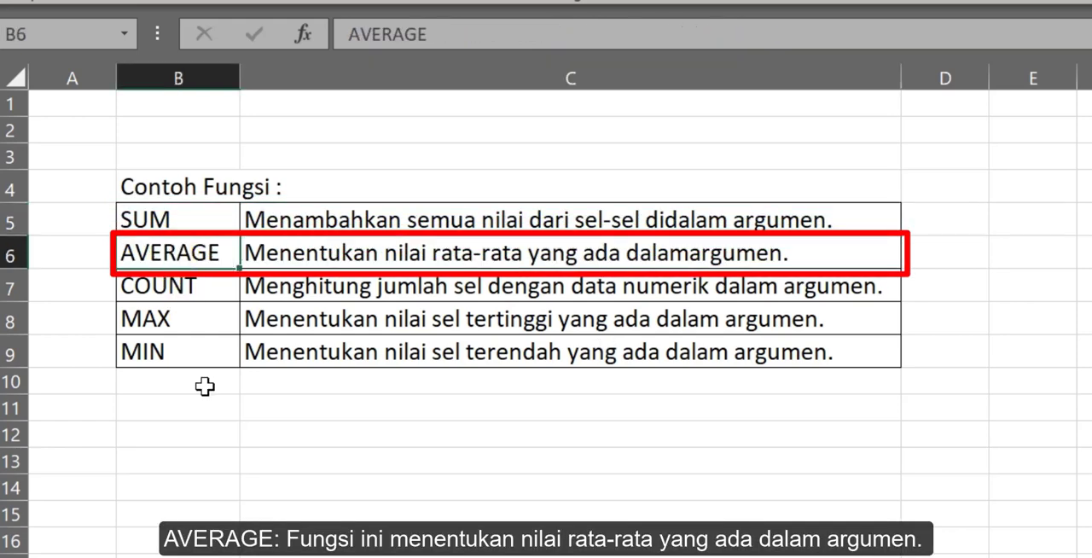
{"action": "left_click", "coordinate": [314, 263]}
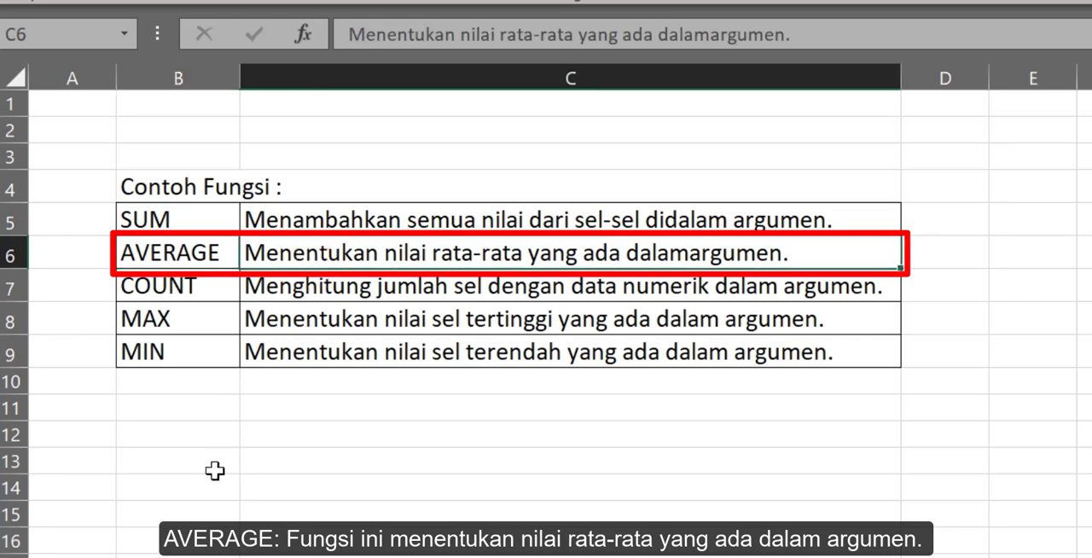
{"action": "left_click", "coordinate": [163, 285]}
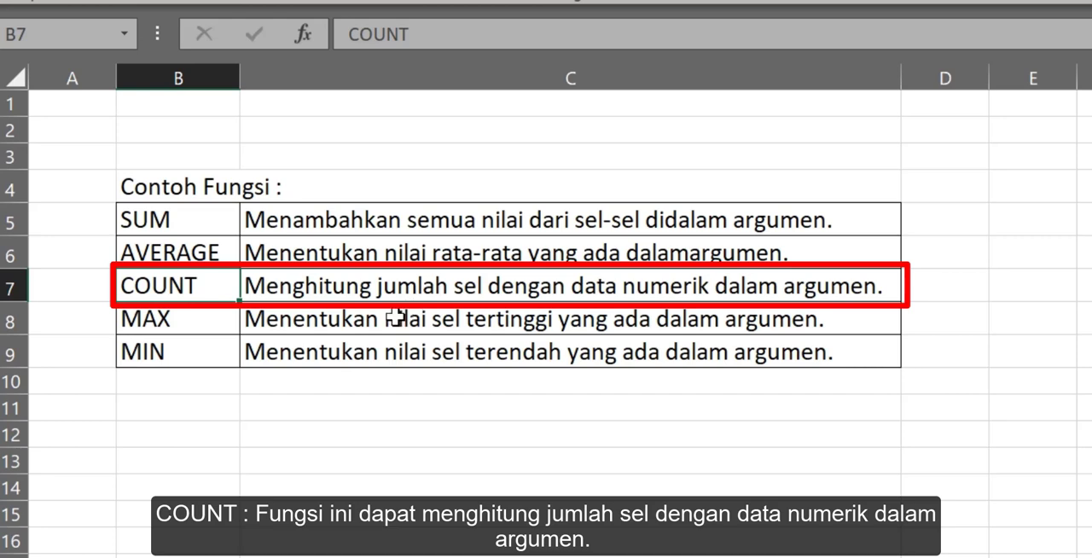
{"action": "left_click", "coordinate": [158, 324]}
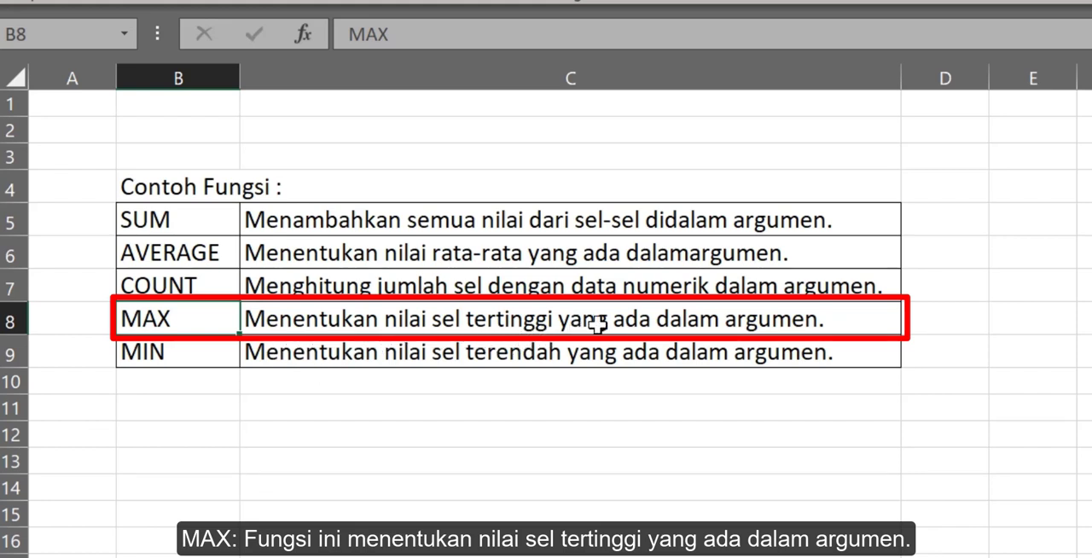
{"action": "left_click", "coordinate": [176, 352]}
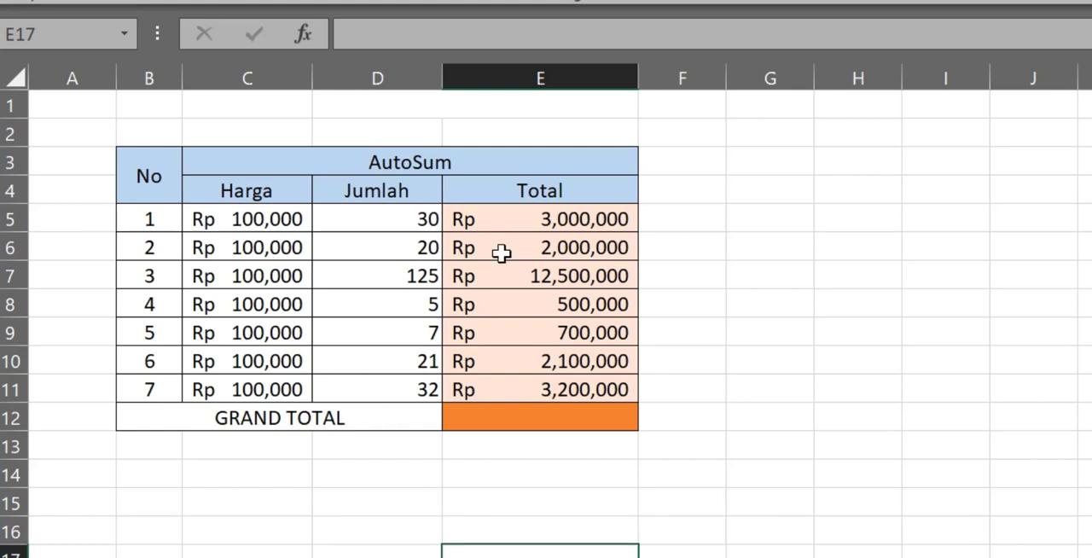
Calculate the grand total in E12 with AutoSum's Sum function, using E5:E11 as the argument.
{"action": "left_click", "coordinate": [585, 415]}
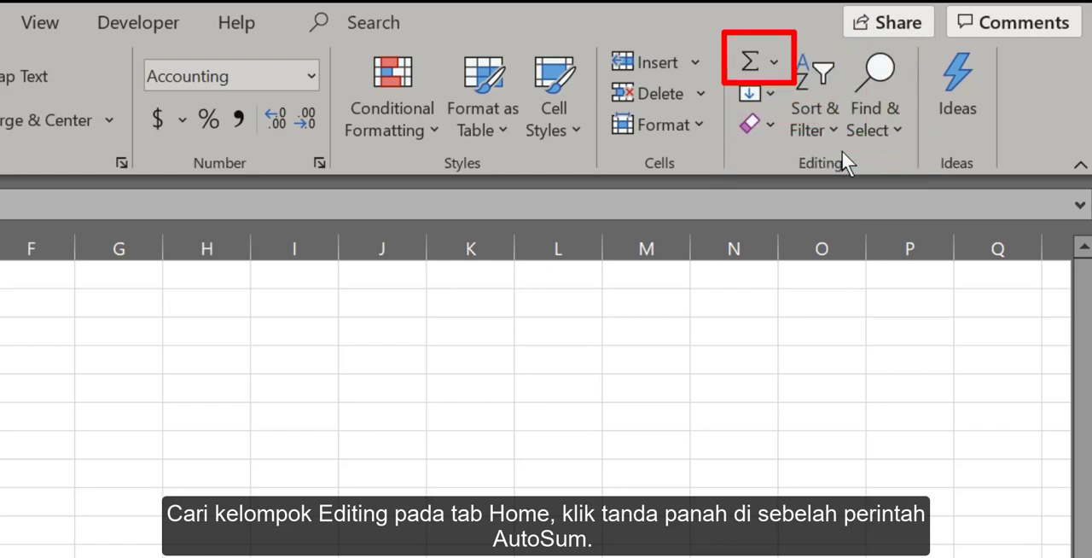
{"action": "left_click", "coordinate": [776, 65]}
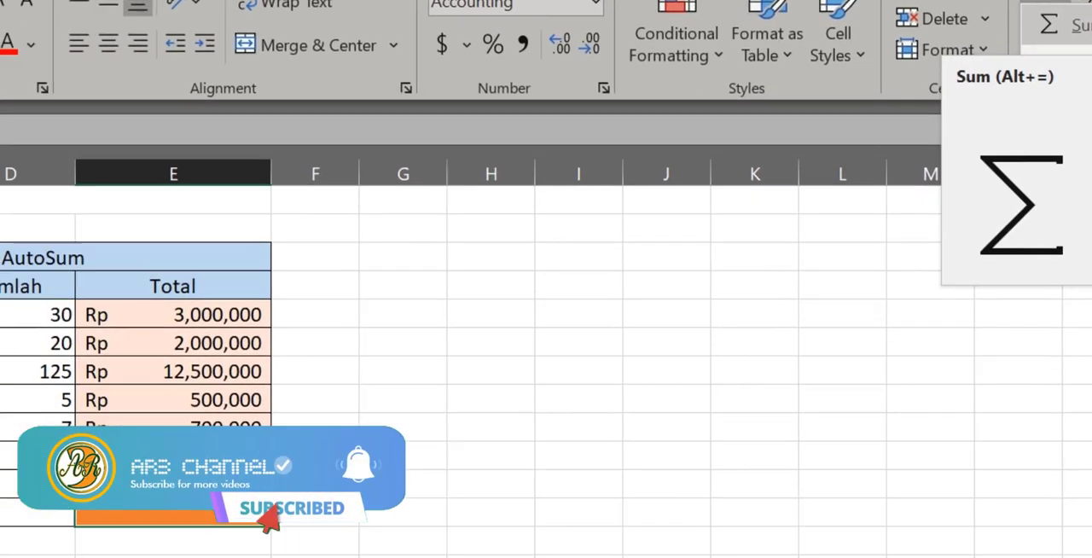
{"action": "left_click", "coordinate": [835, 102]}
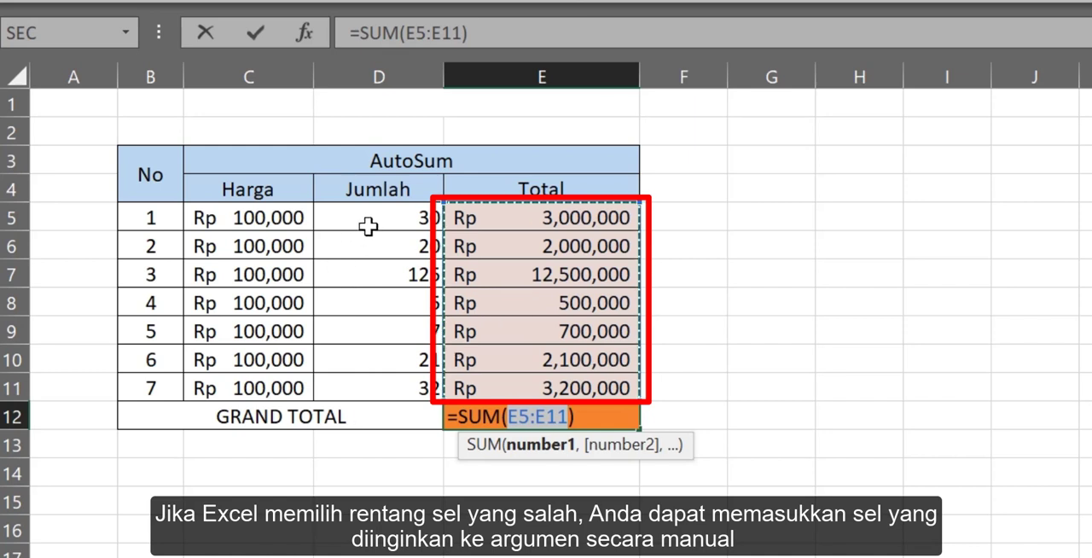
{"action": "left_click_drag", "start_coordinate": [380, 216], "coordinate": [370, 386]}
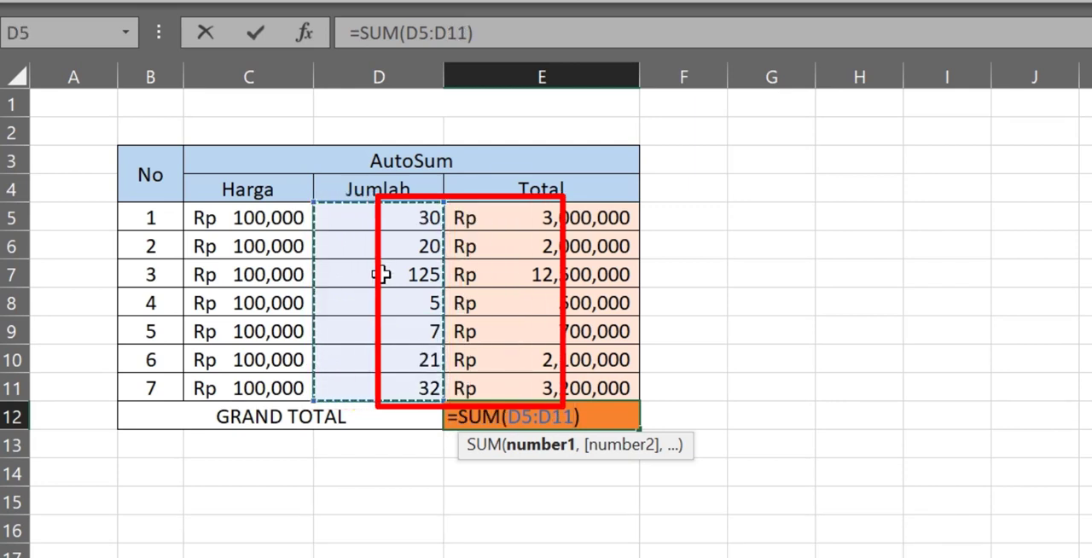
{"action": "left_click_drag", "start_coordinate": [543, 218], "coordinate": [516, 386]}
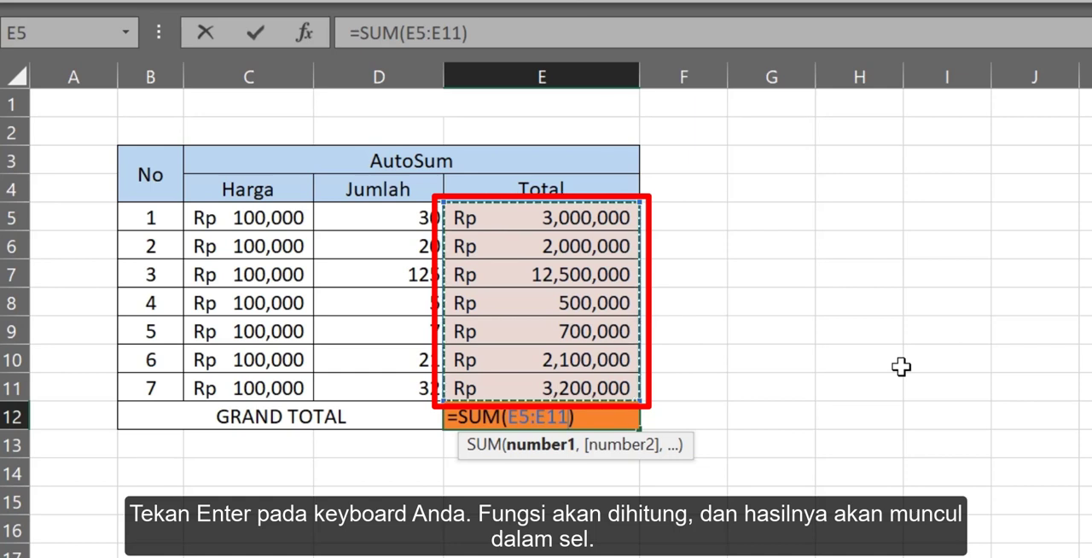
{"action": "key", "text": "Return"}
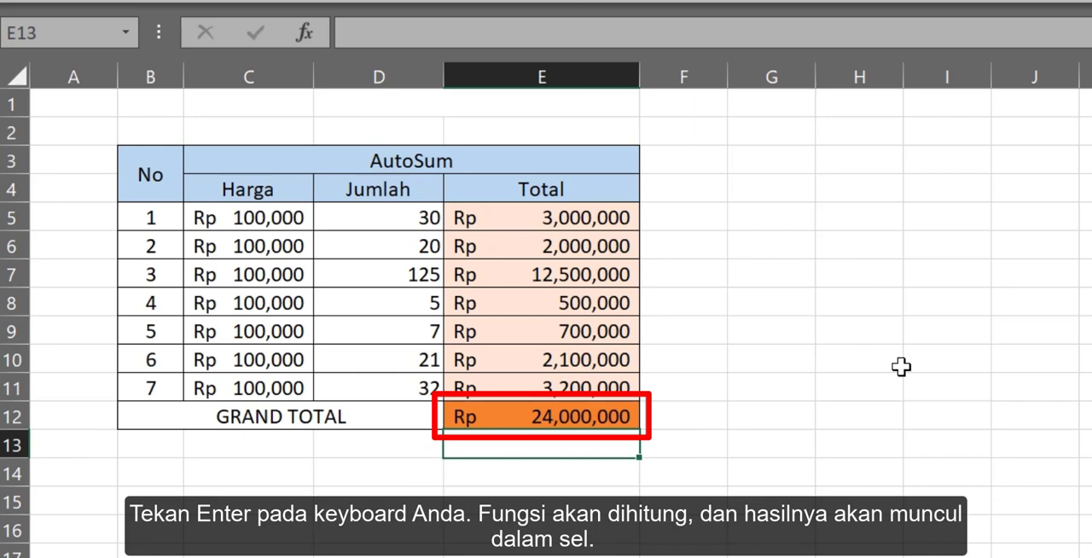
Review the functions that AutoSum offers in the Function Library while the grand total cell is selected.
{"action": "left_click", "coordinate": [505, 418]}
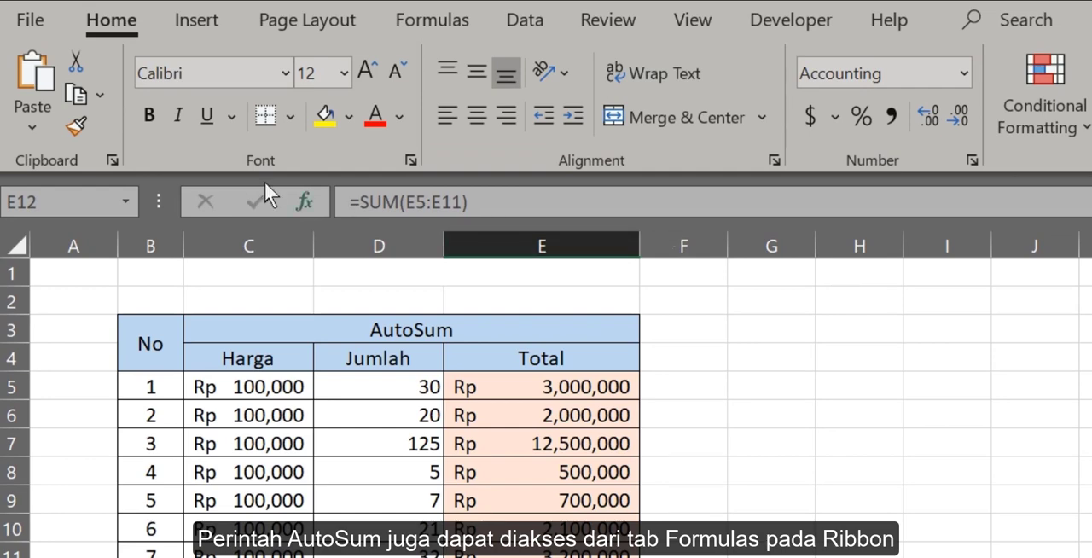
{"action": "left_click", "coordinate": [431, 24]}
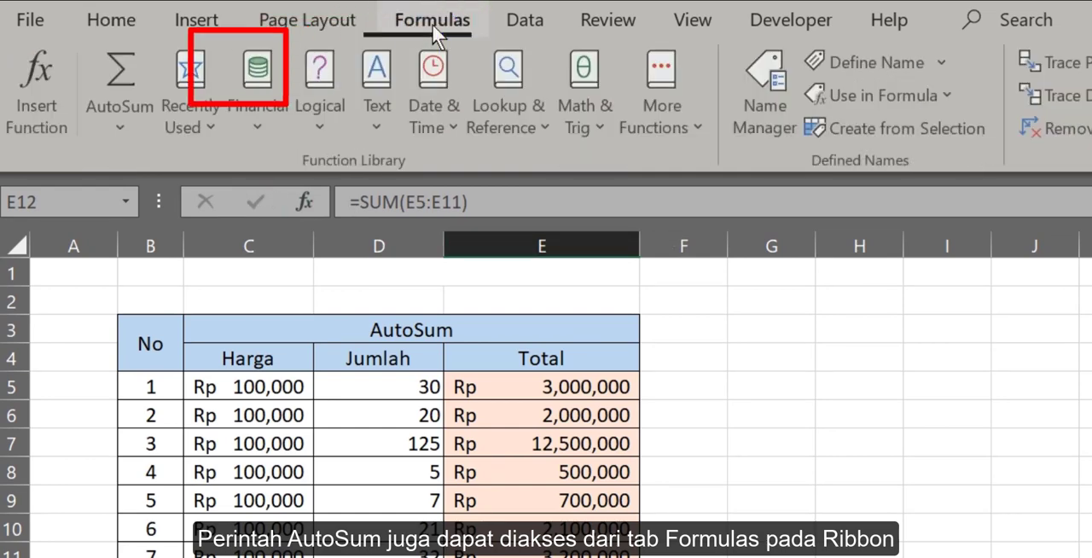
{"action": "left_click", "coordinate": [123, 130]}
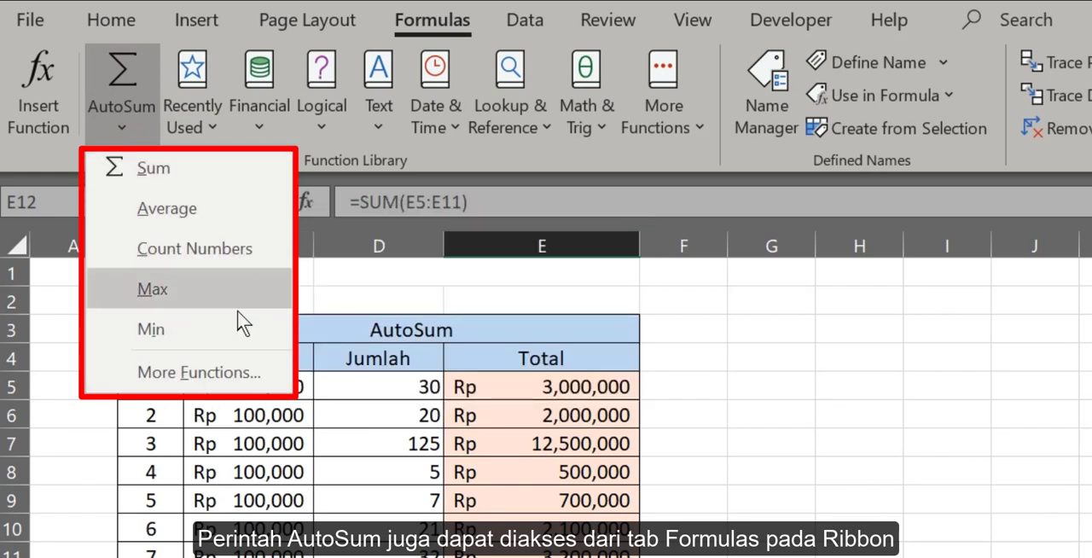
{"action": "left_click", "coordinate": [721, 504]}
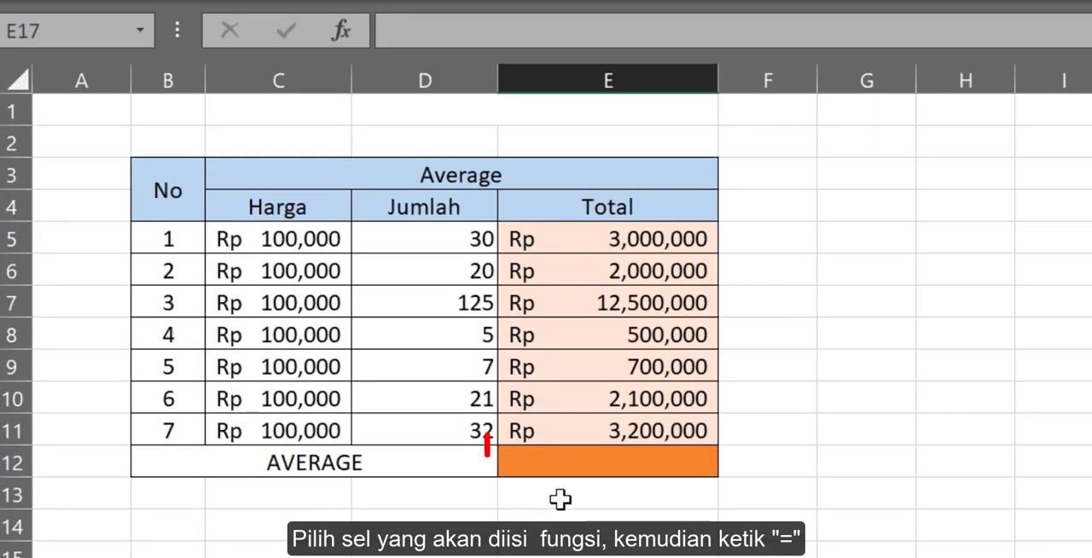
Calculate the average in E12 by manually entering the AVERAGE function with E5:E11 as its argument.
{"action": "left_click", "coordinate": [587, 463]}
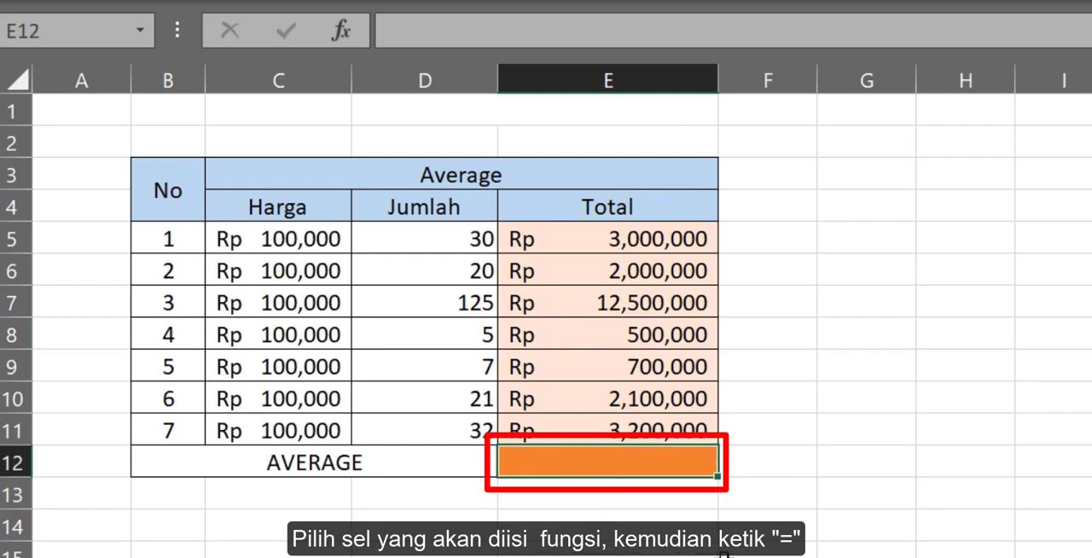
{"action": "type", "text": "="}
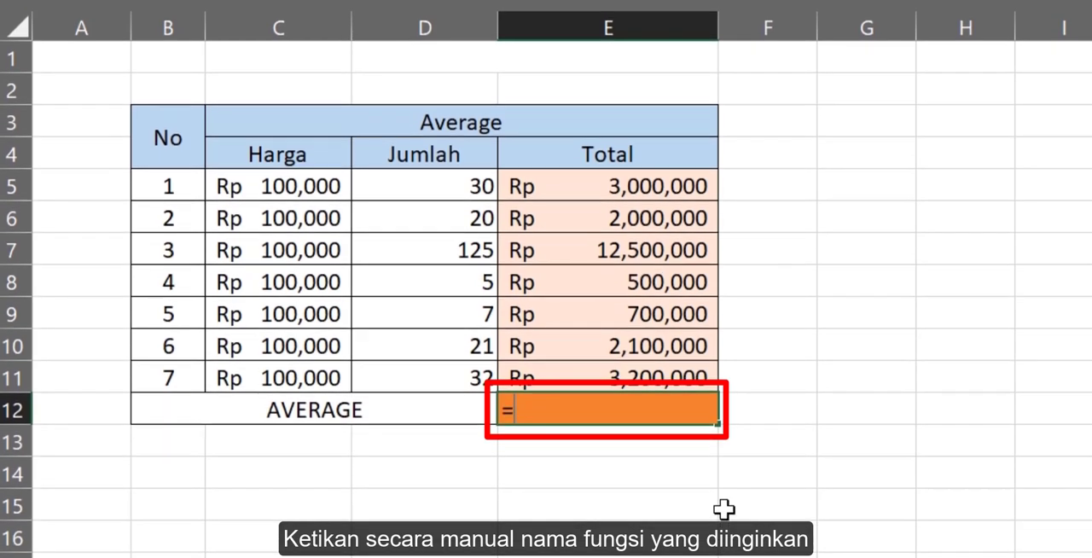
{"action": "type", "text": "aver"}
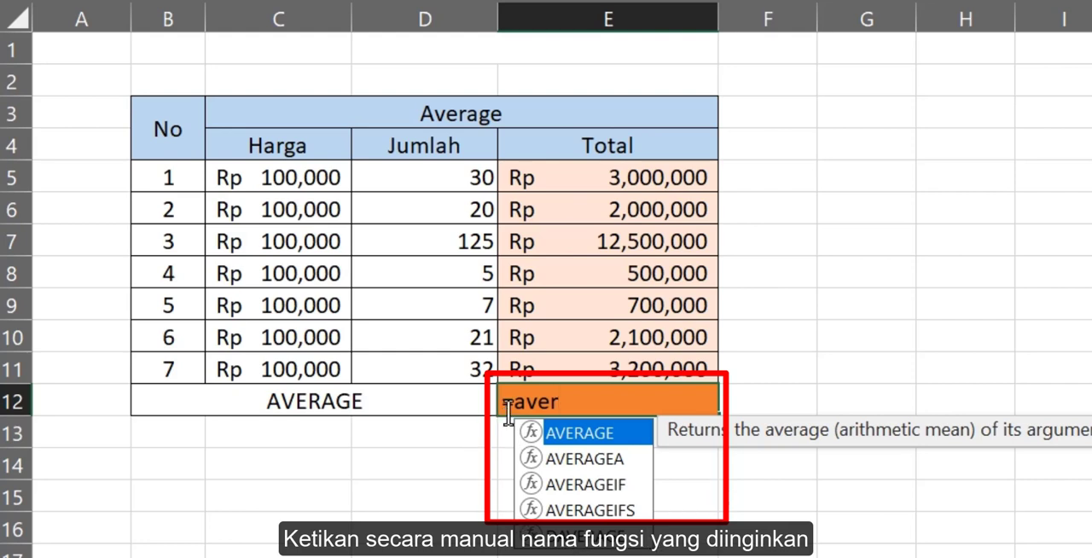
{"action": "double_click", "coordinate": [604, 435]}
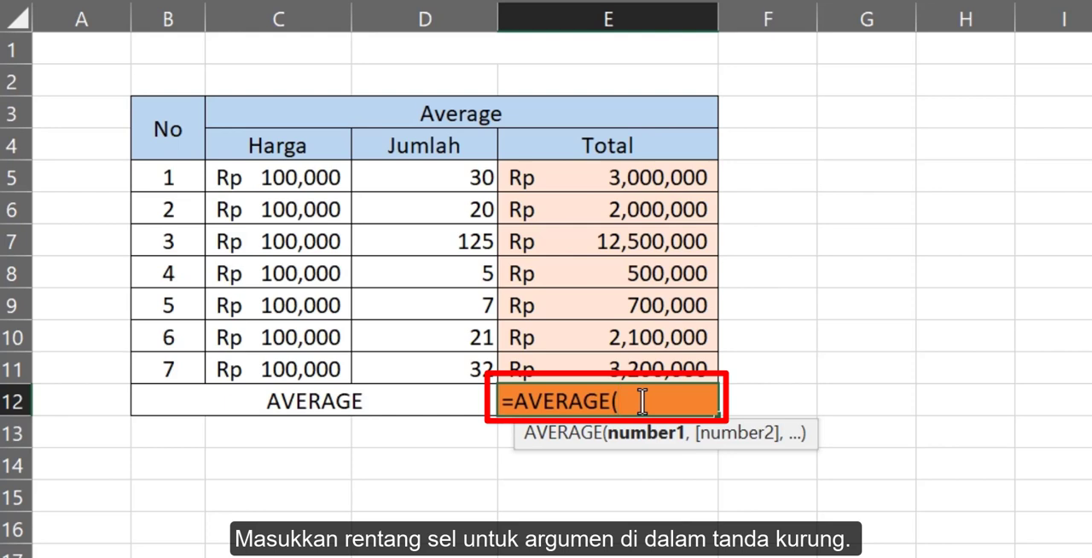
{"action": "left_click", "coordinate": [624, 193]}
{"action": "left_click_drag", "start_coordinate": [624, 193], "coordinate": [607, 367]}
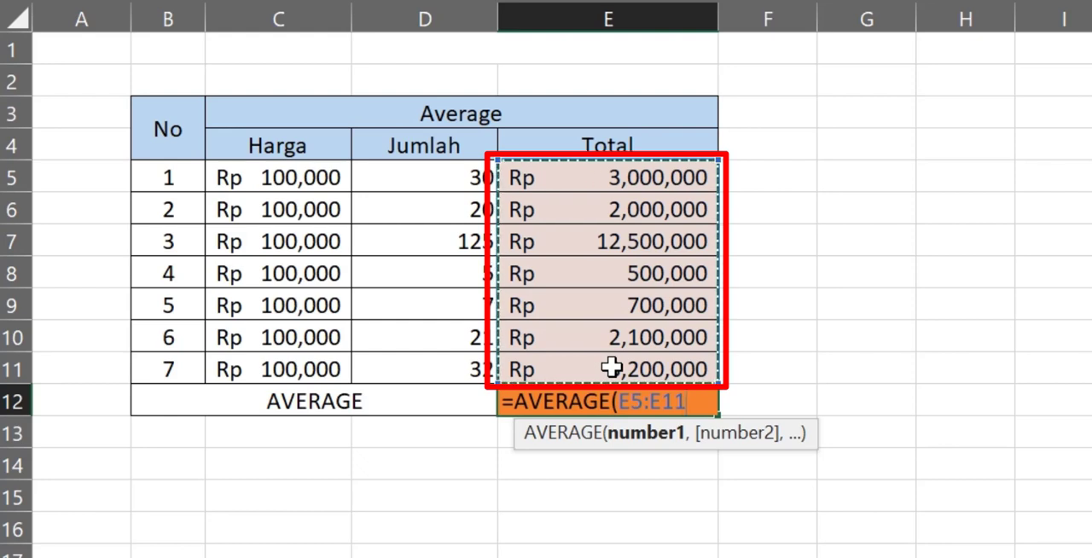
{"action": "type", "text": ")"}
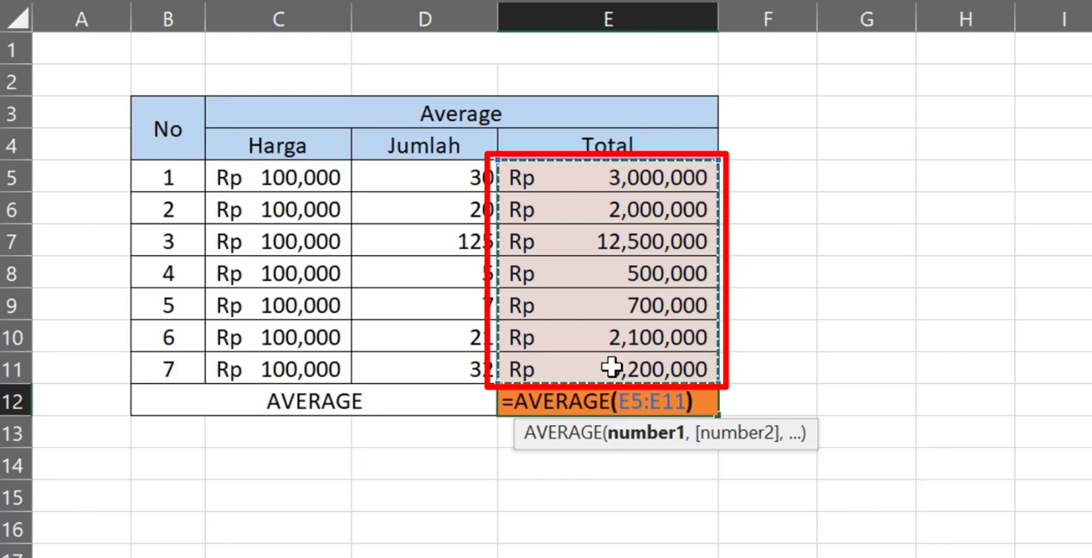
{"action": "key", "text": "Return"}
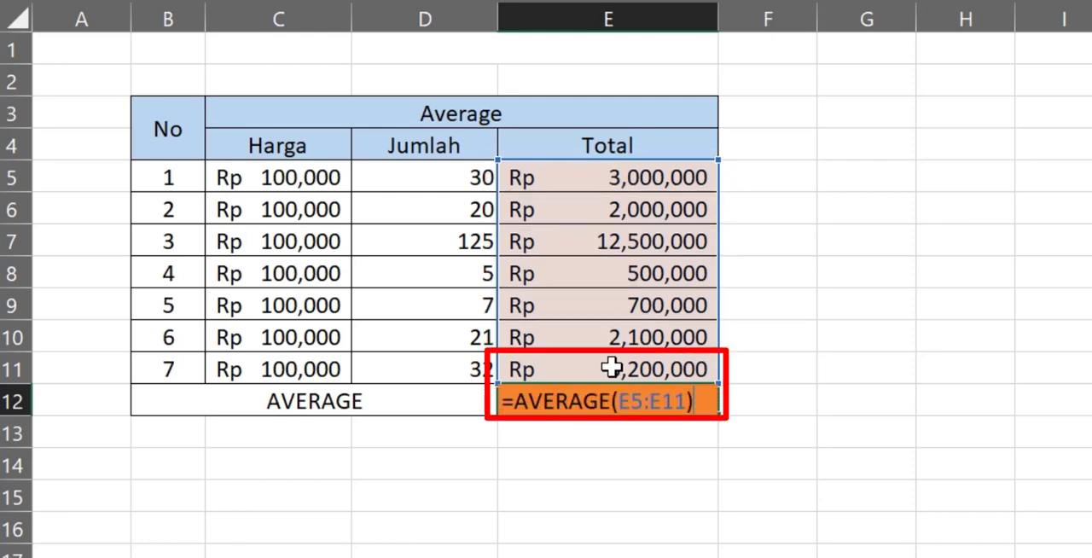
{"action": "key", "text": "Return"}
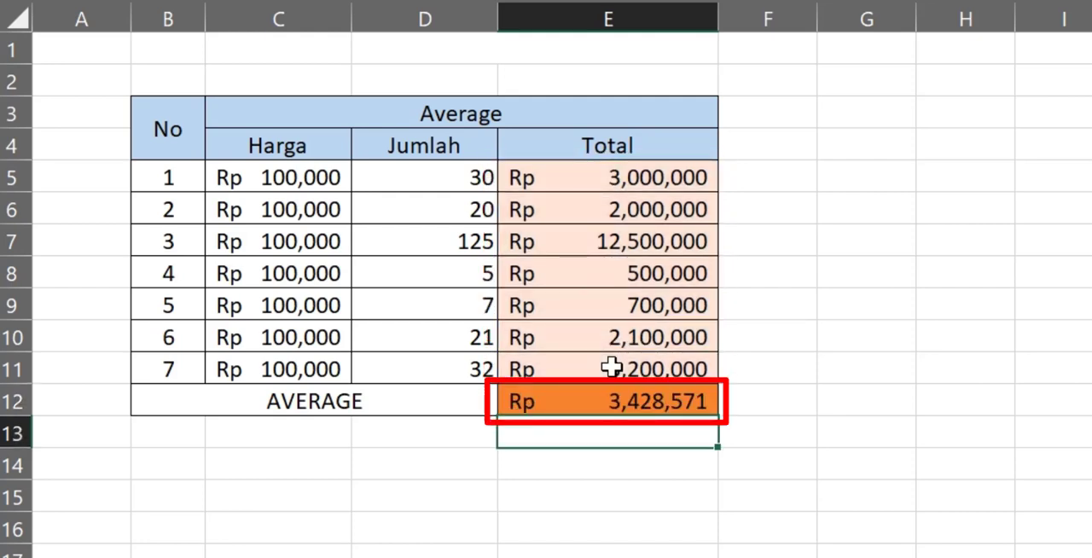
{"action": "left_click", "coordinate": [609, 397]}
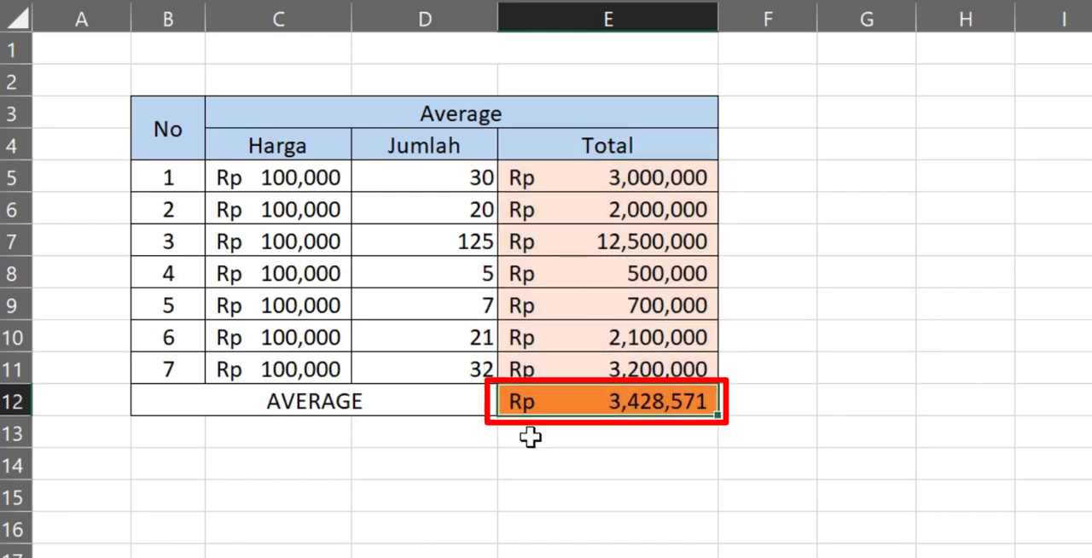
{"action": "left_click_drag", "start_coordinate": [580, 176], "coordinate": [604, 366]}
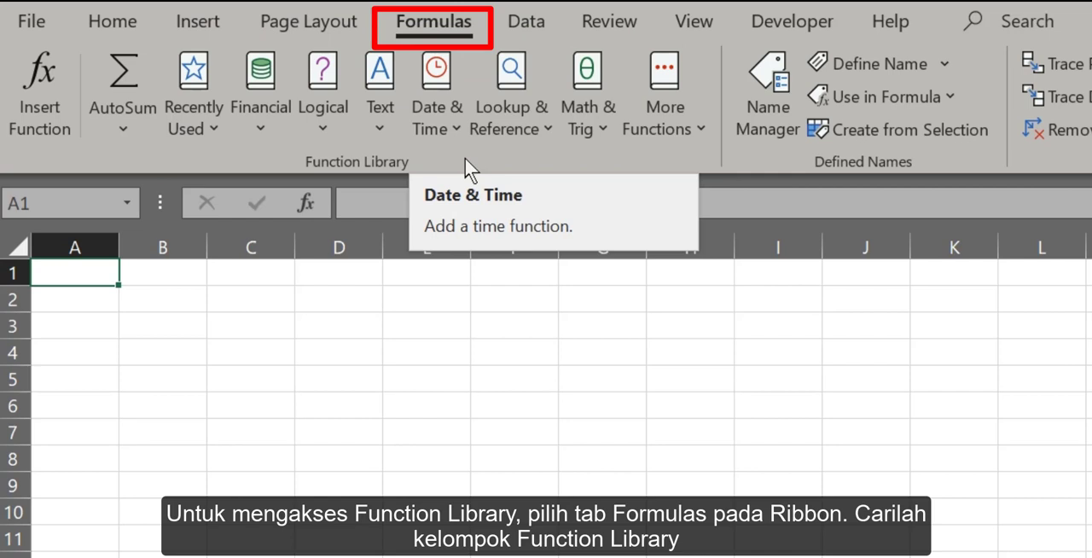
Search for a function with the keyword "sum", view the SUM function's description, and cancel without inserting it.
{"action": "left_click", "coordinate": [437, 27]}
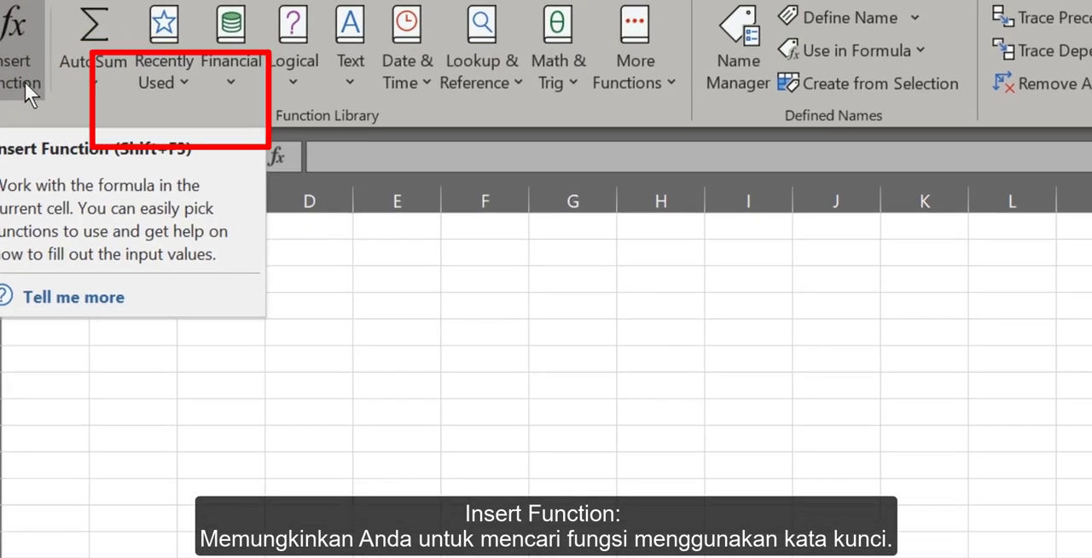
{"action": "left_click", "coordinate": [55, 128]}
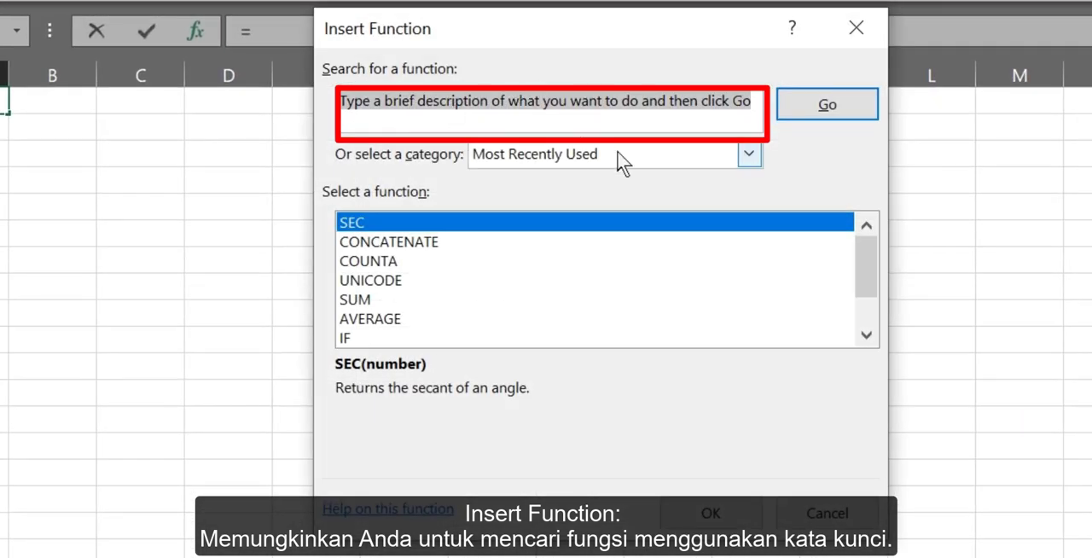
{"action": "type", "text": "sum"}
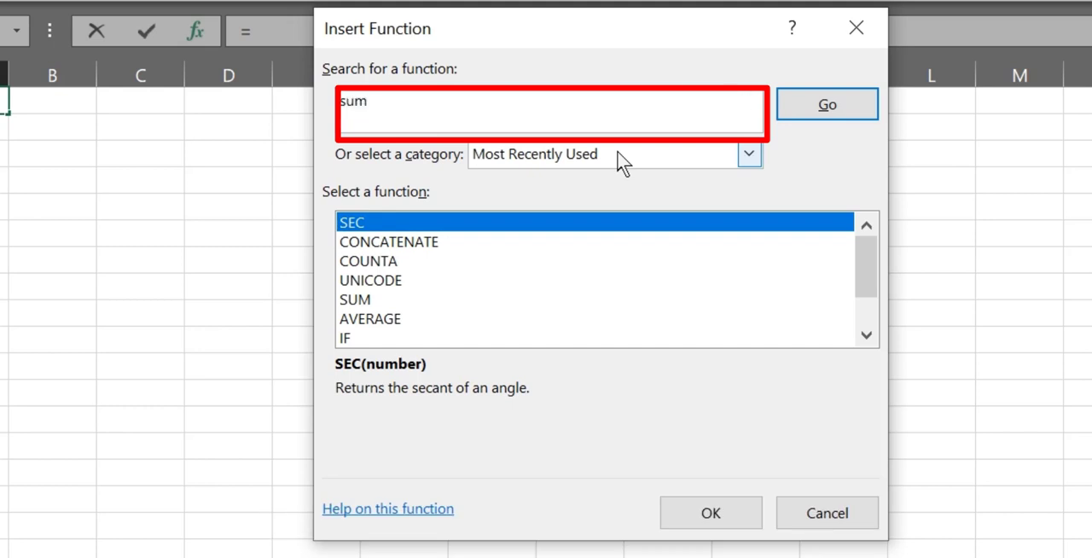
{"action": "left_click", "coordinate": [842, 118]}
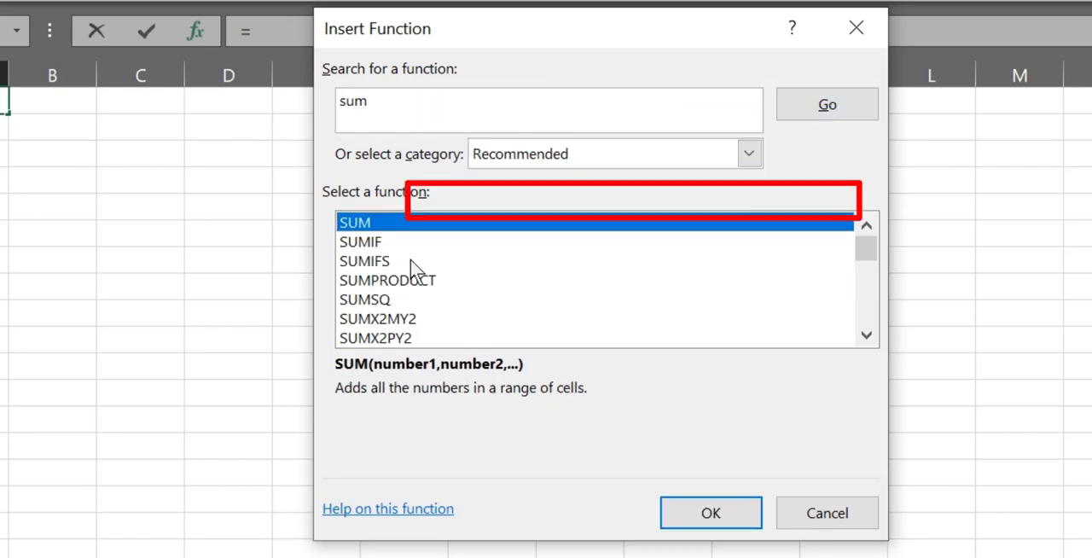
{"action": "left_click", "coordinate": [437, 224]}
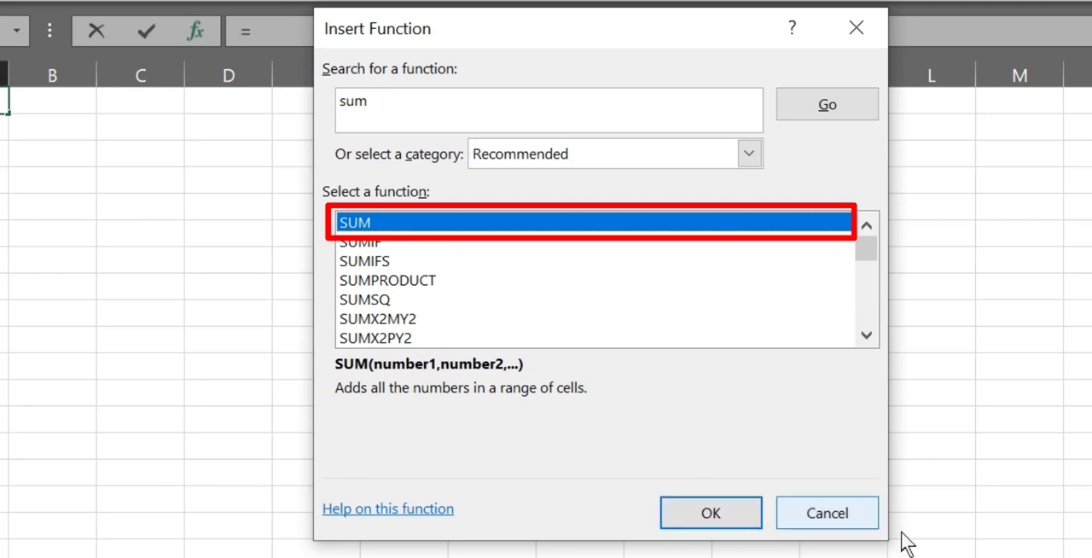
{"action": "left_click", "coordinate": [838, 518]}
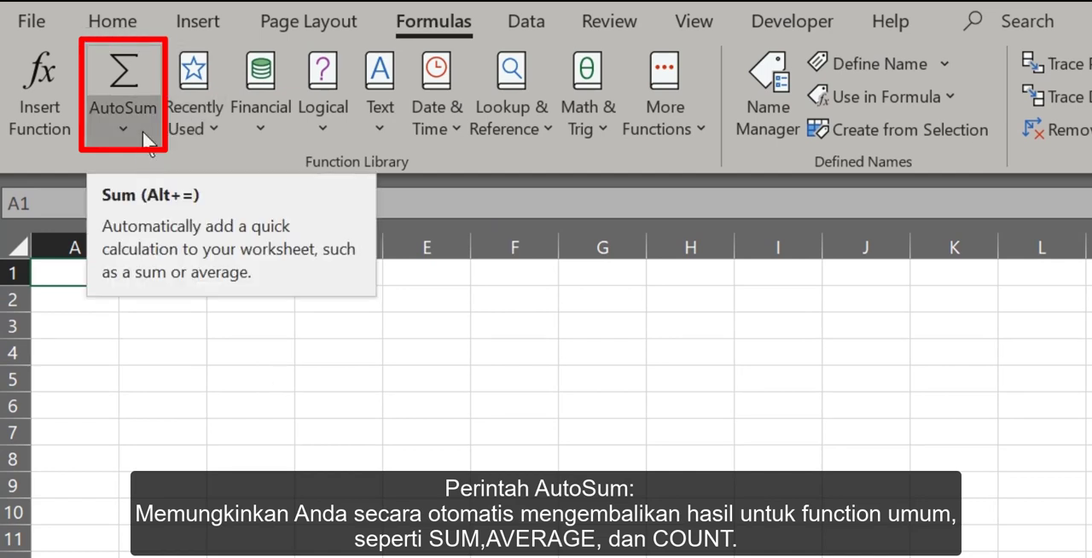
Review the common functions offered by AutoSum and the list of recently used functions.
{"action": "left_click", "coordinate": [142, 131]}
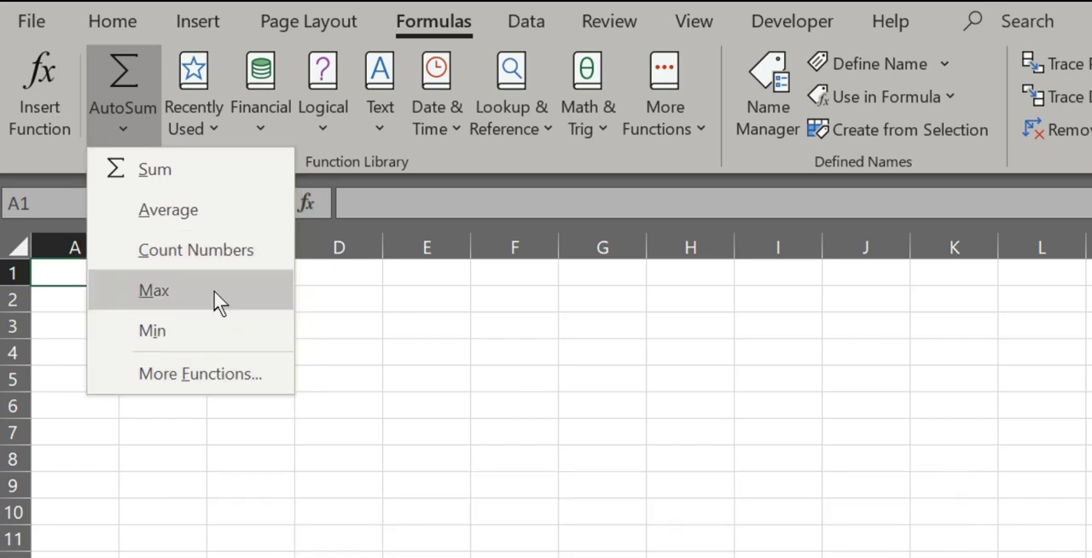
{"action": "left_click", "coordinate": [432, 445]}
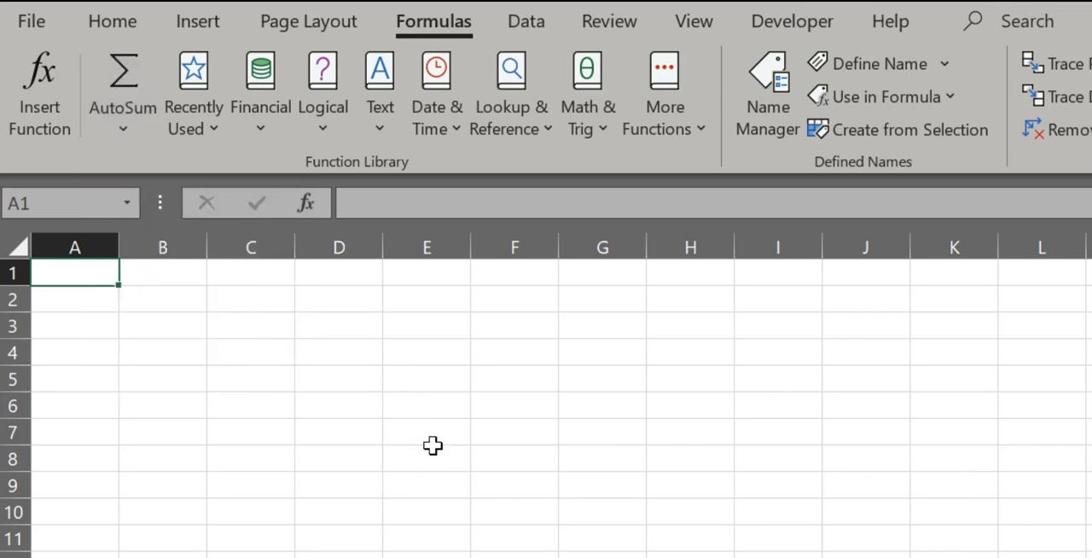
{"action": "left_click", "coordinate": [220, 143]}
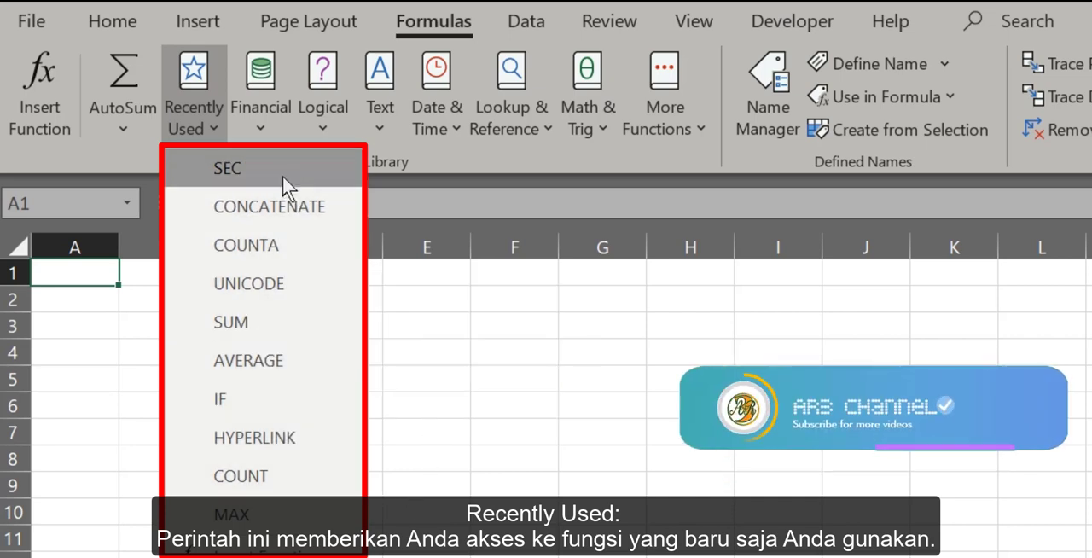
{"action": "left_click", "coordinate": [400, 488]}
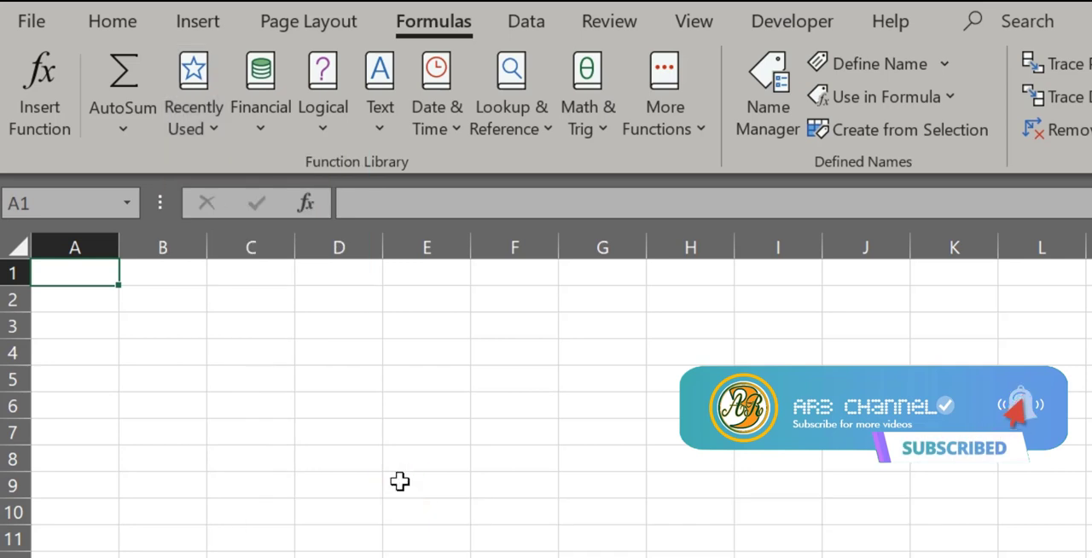
Review the Financial functions, including the COUPDAYSNC description, and the Logical functions in the Function Library.
{"action": "left_click", "coordinate": [260, 131]}
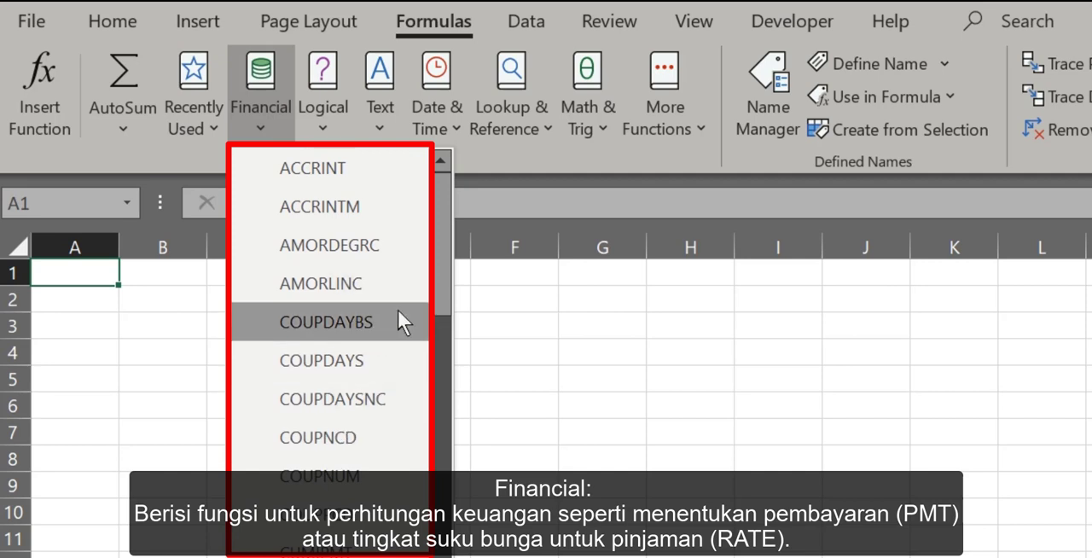
{"action": "mouse_move", "coordinate": [348, 382]}
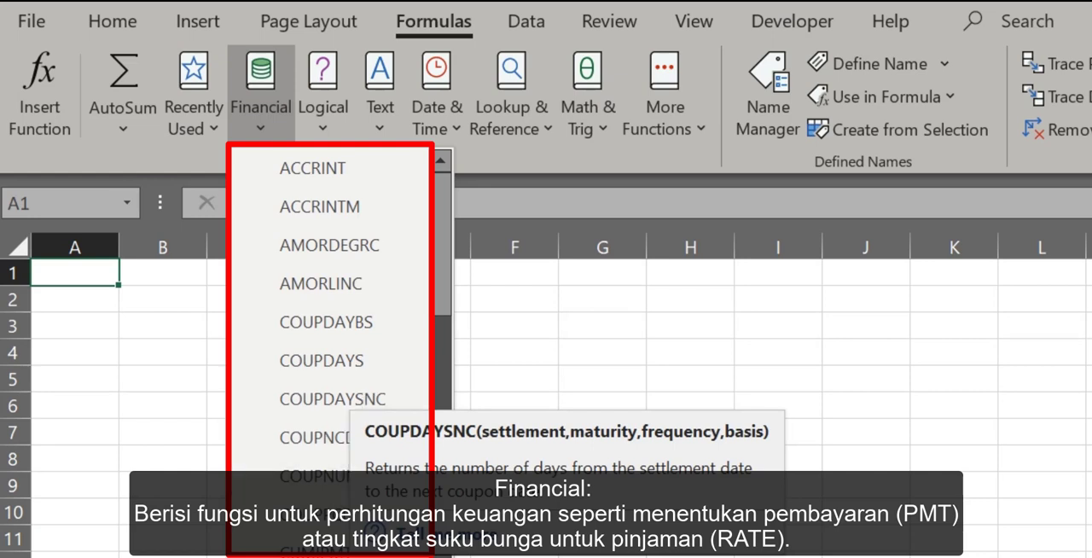
{"action": "left_click", "coordinate": [485, 314]}
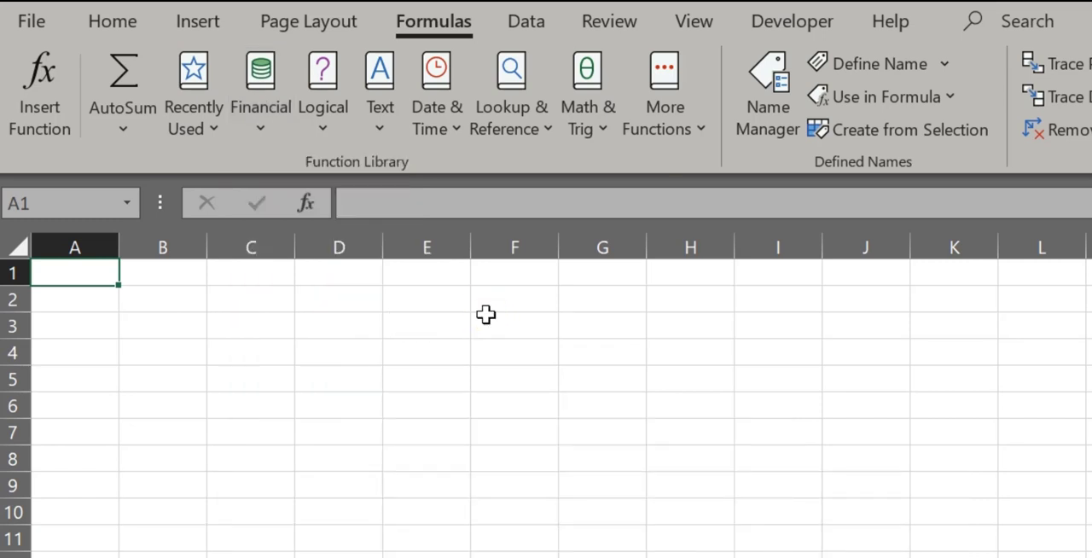
{"action": "left_click", "coordinate": [329, 125]}
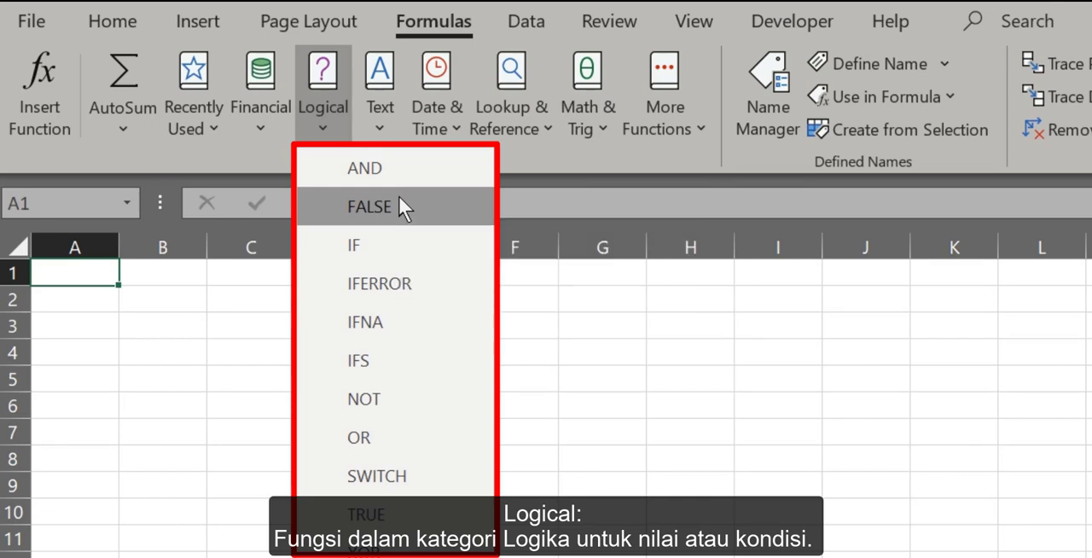
{"action": "left_click", "coordinate": [594, 495]}
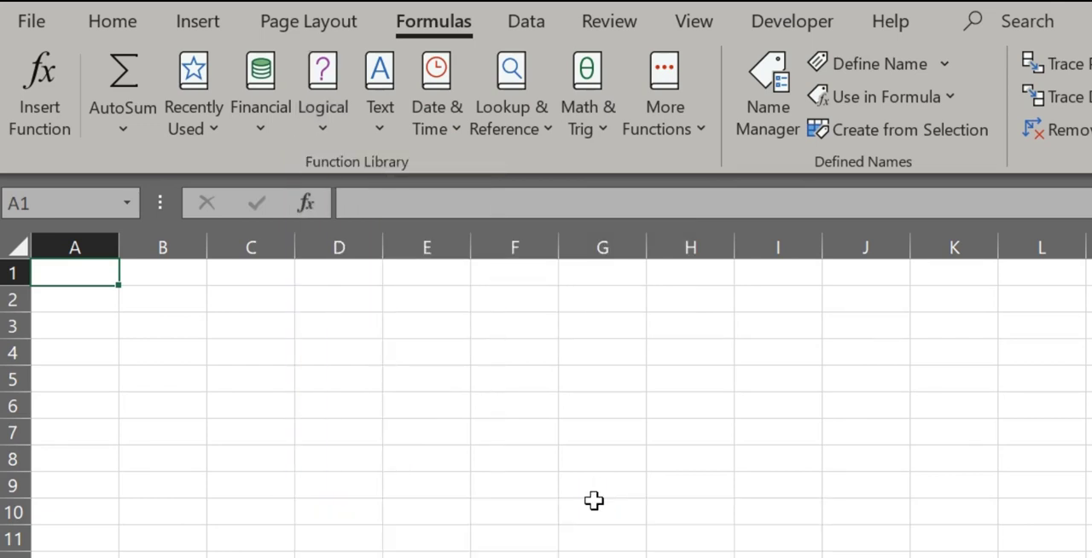
Review the Text, Date & Time, Lookup & Reference, and Math & Trig function categories in the Function Library.
{"action": "left_click", "coordinate": [388, 129]}
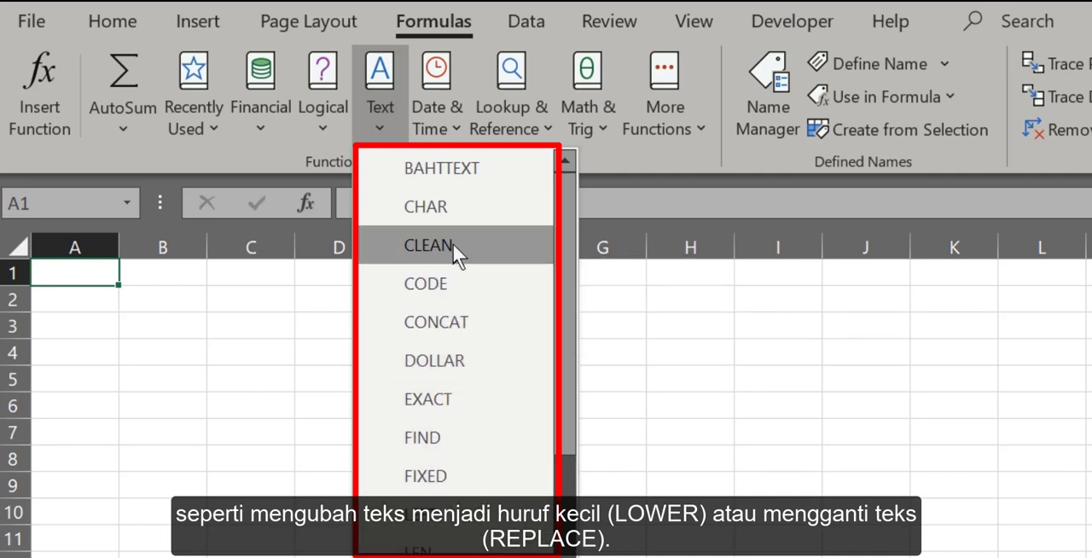
{"action": "left_click", "coordinate": [620, 310]}
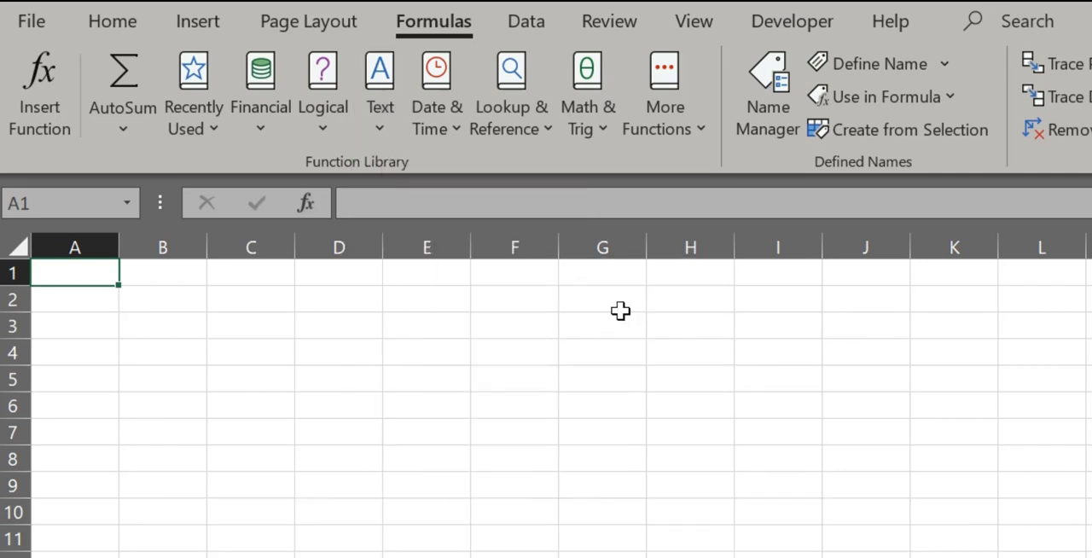
{"action": "left_click", "coordinate": [458, 139]}
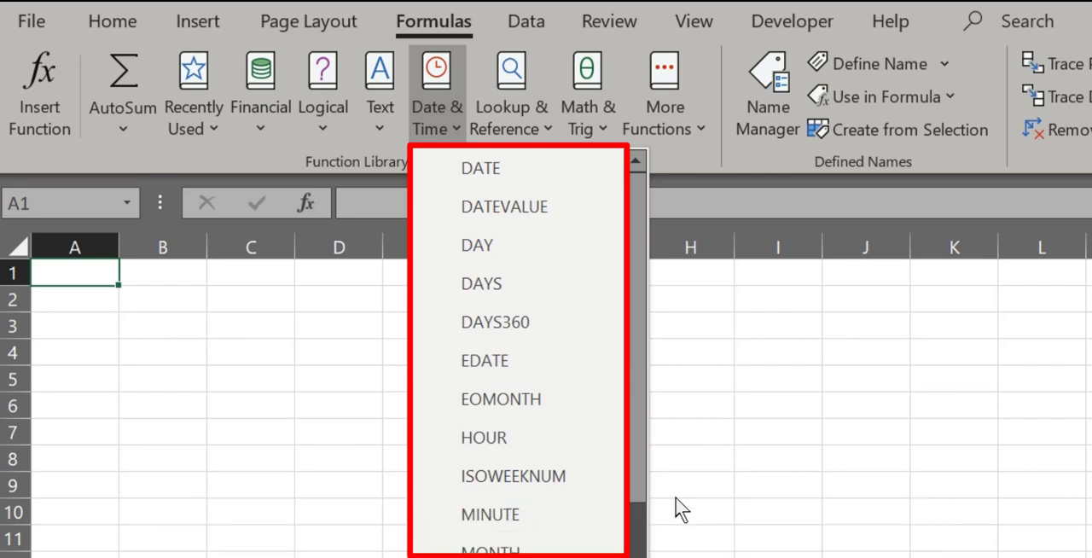
{"action": "left_click", "coordinate": [675, 499]}
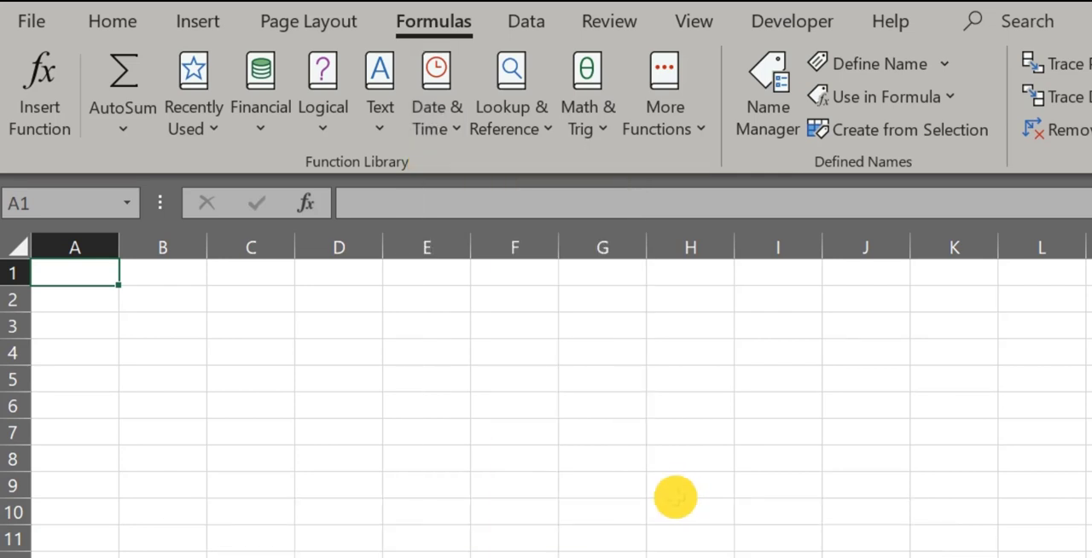
{"action": "left_click", "coordinate": [550, 139]}
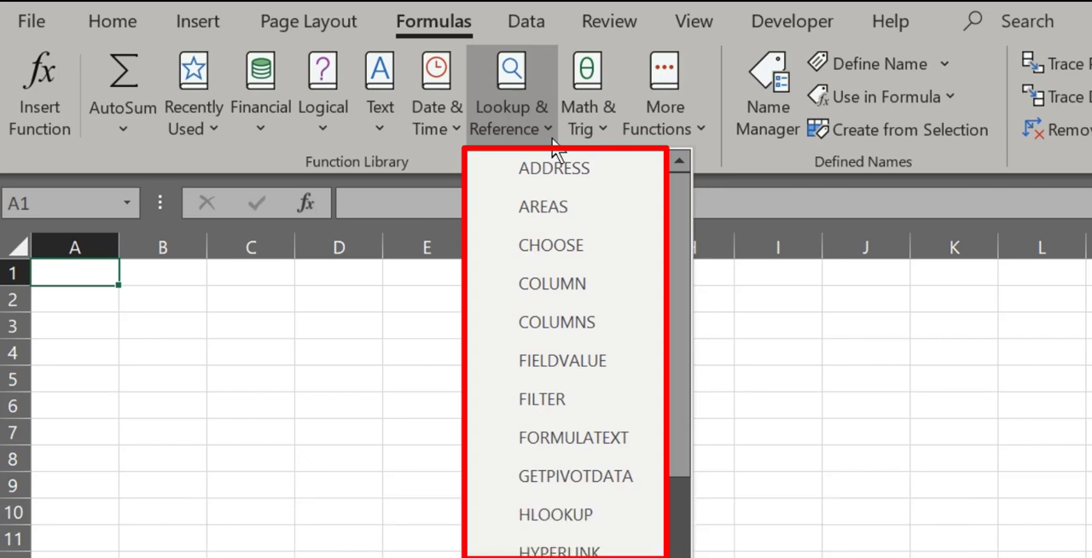
{"action": "left_click", "coordinate": [608, 139]}
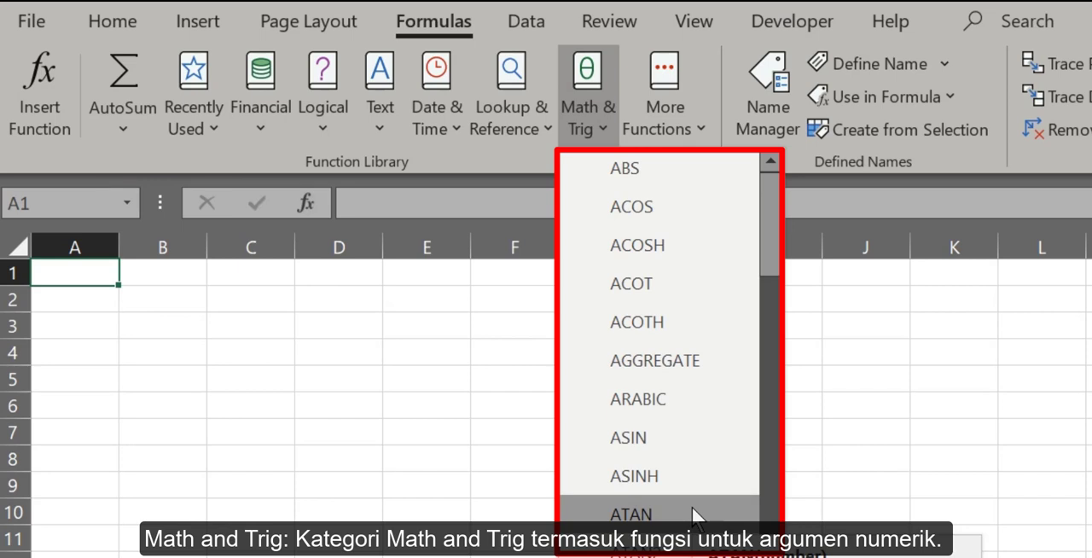
{"action": "left_click", "coordinate": [944, 447]}
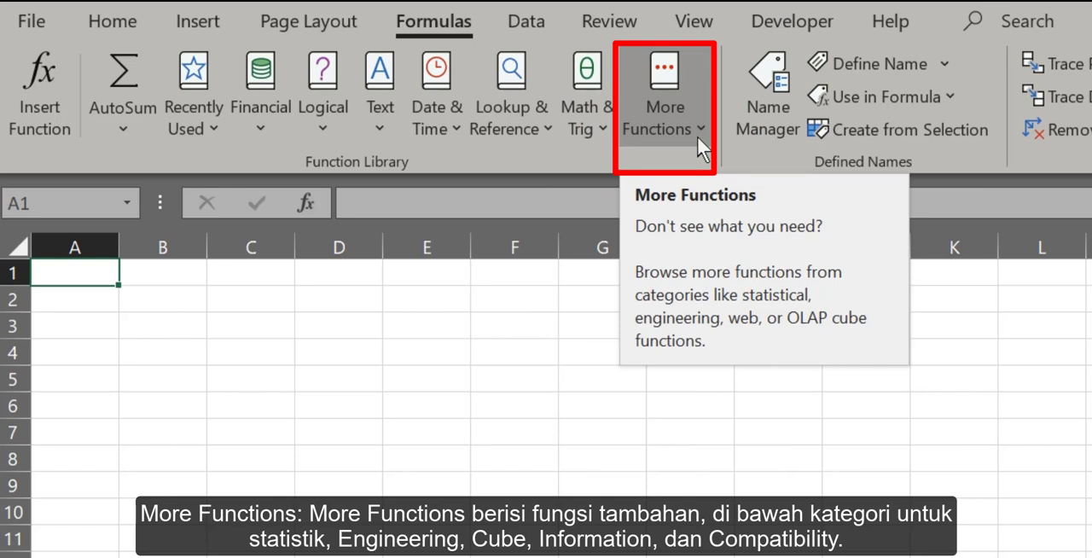
Review the additional function categories, including Engineering, Cube, Information, Compatibility and Web, without inserting a function.
{"action": "left_click", "coordinate": [696, 136]}
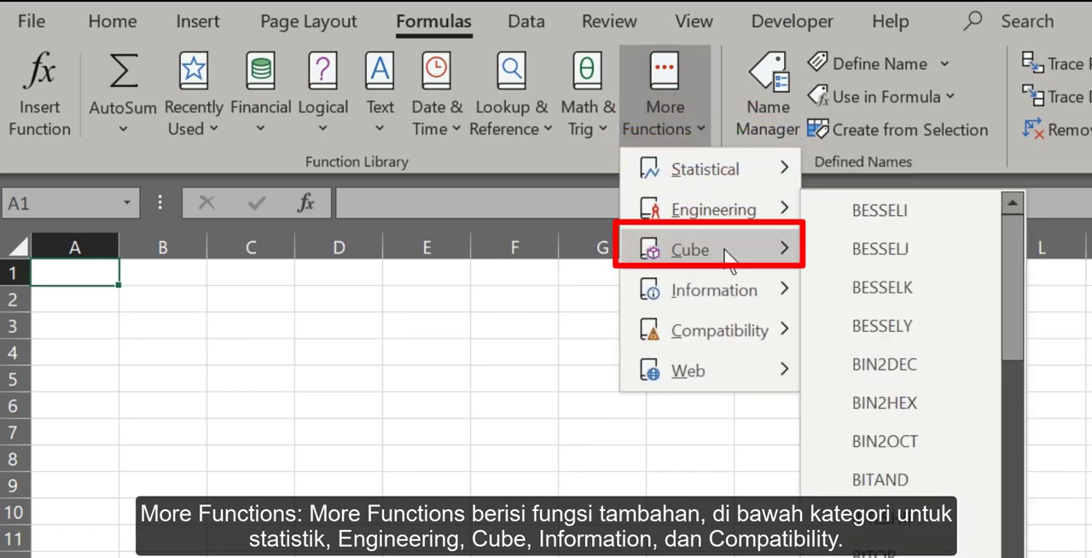
{"action": "mouse_move", "coordinate": [728, 260]}
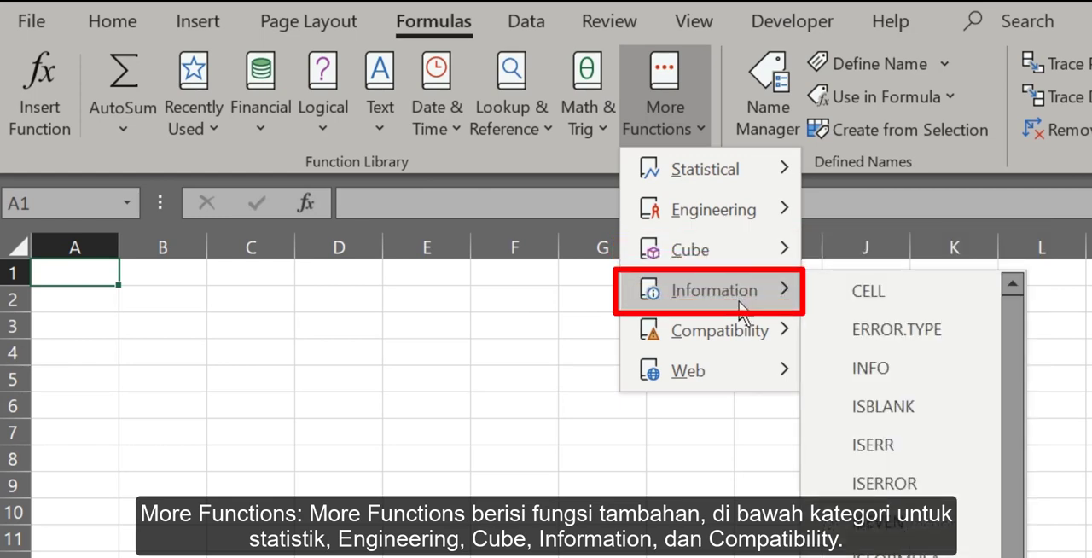
{"action": "mouse_move", "coordinate": [740, 335]}
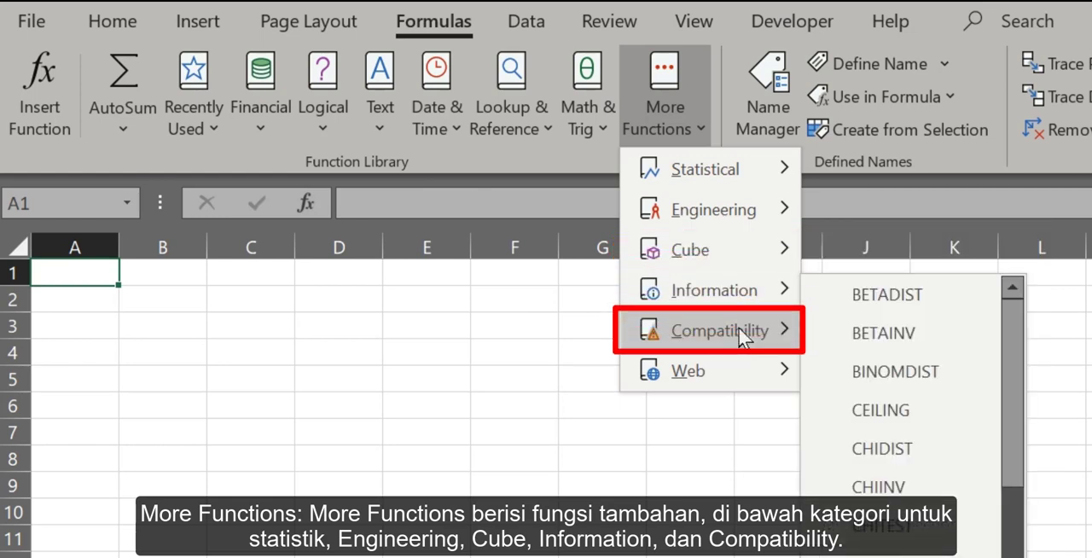
{"action": "mouse_move", "coordinate": [732, 378]}
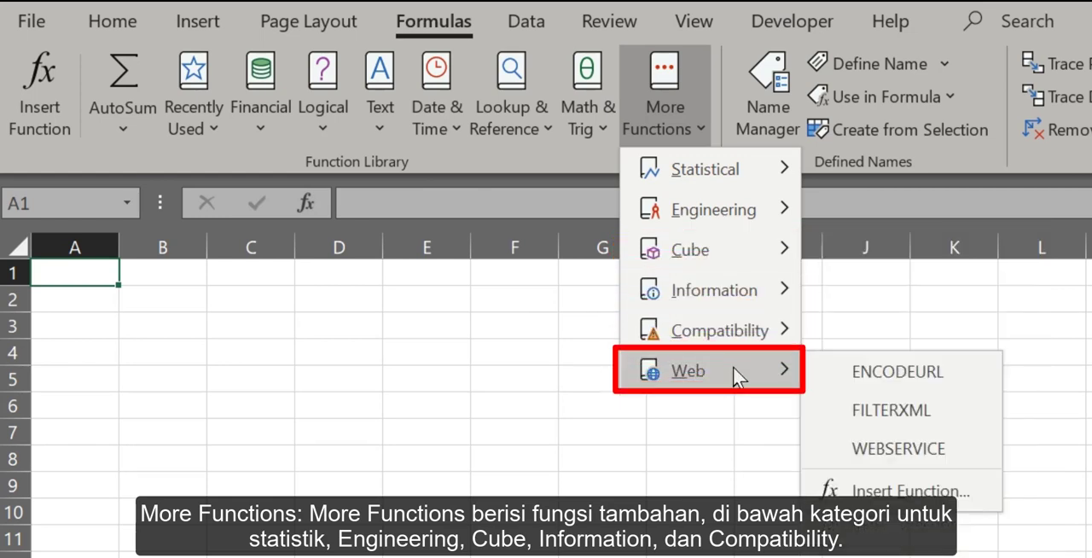
{"action": "left_click", "coordinate": [726, 458]}
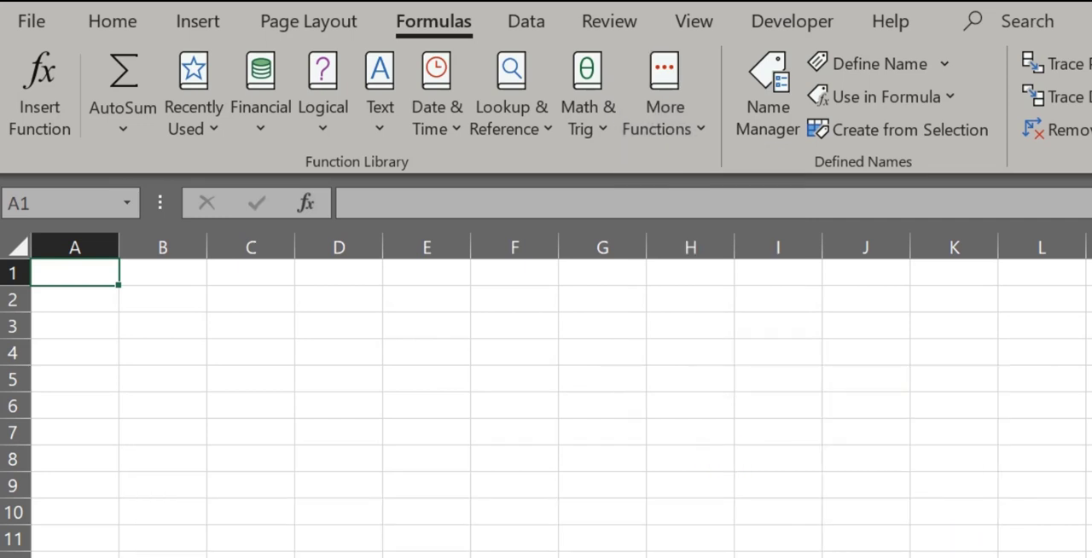